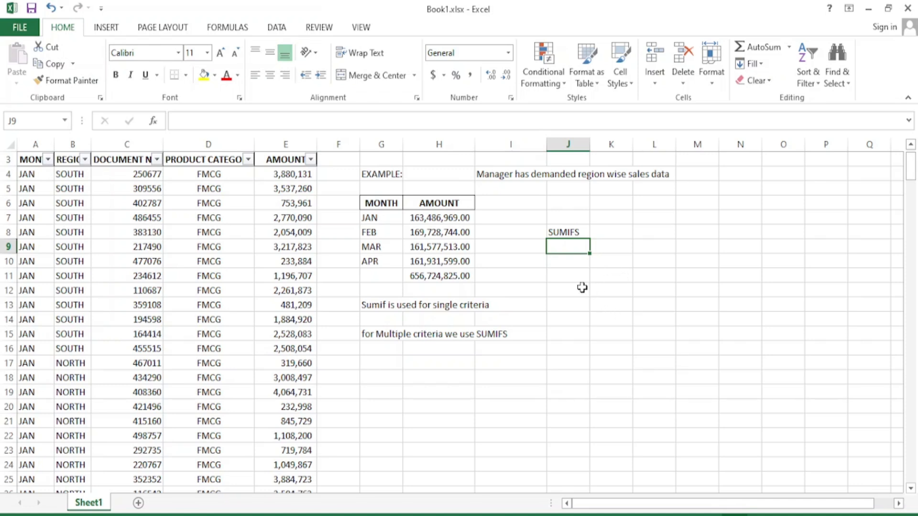
# Step: Enter the label "EXAMPLE:" in cell G17
pyautogui.click(383, 364)
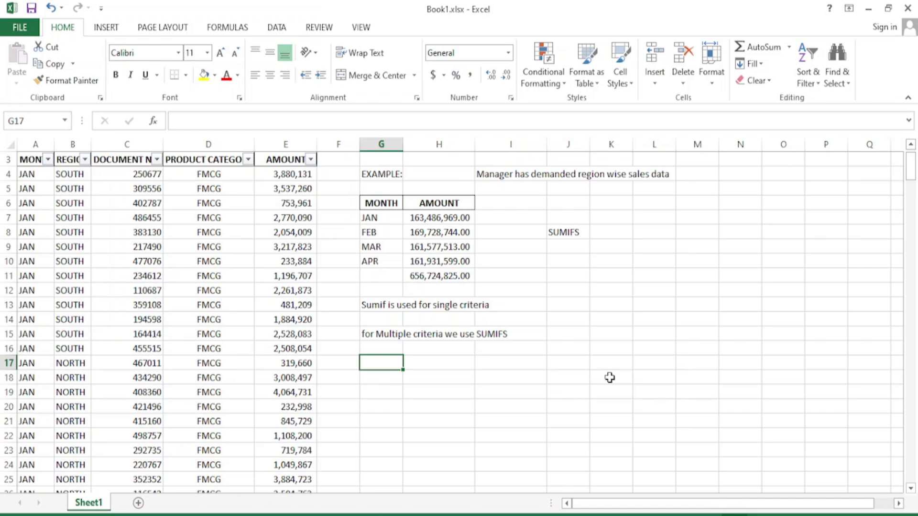
pyautogui.write('EXAMPLE')
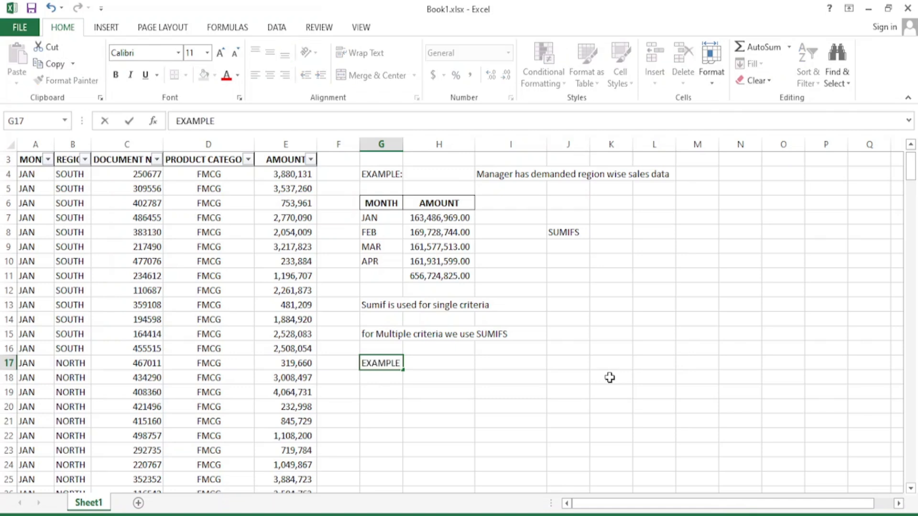
pyautogui.press('Right')
pyautogui.press('Right')
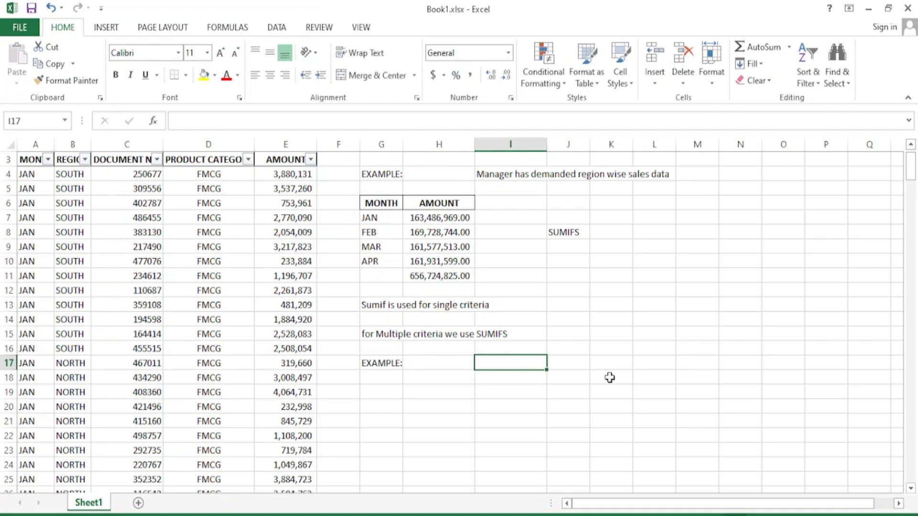
# Step: Enter the text "Manager has demanded region wise monthwise sales data" in cell I17
pyautogui.write('Manager ')
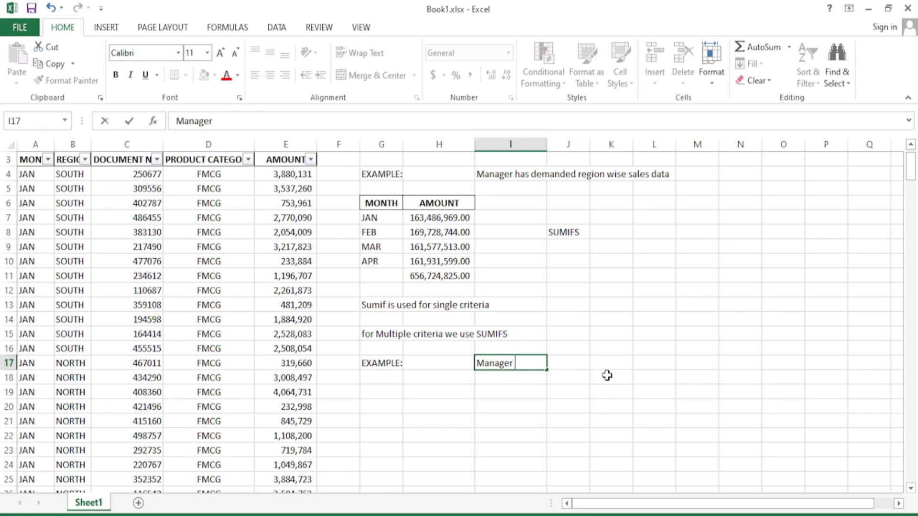
pyautogui.write('has deman')
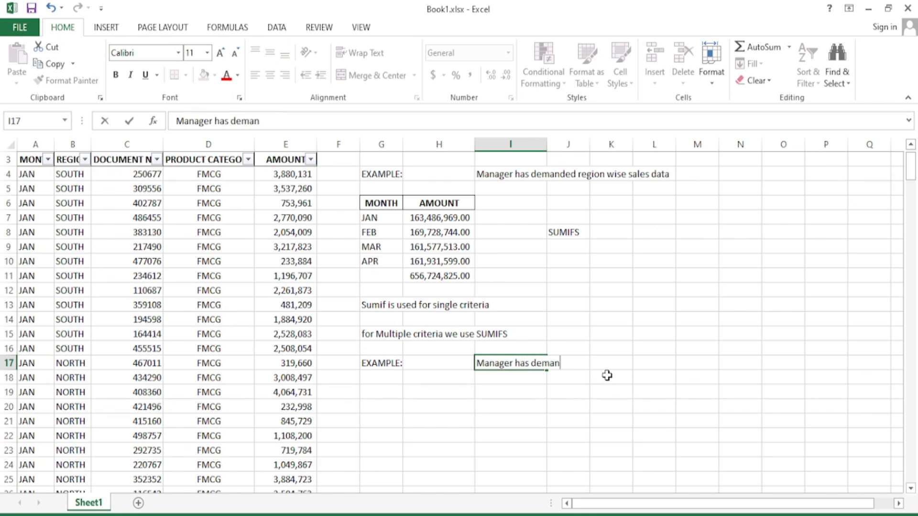
pyautogui.write('ded region wis')
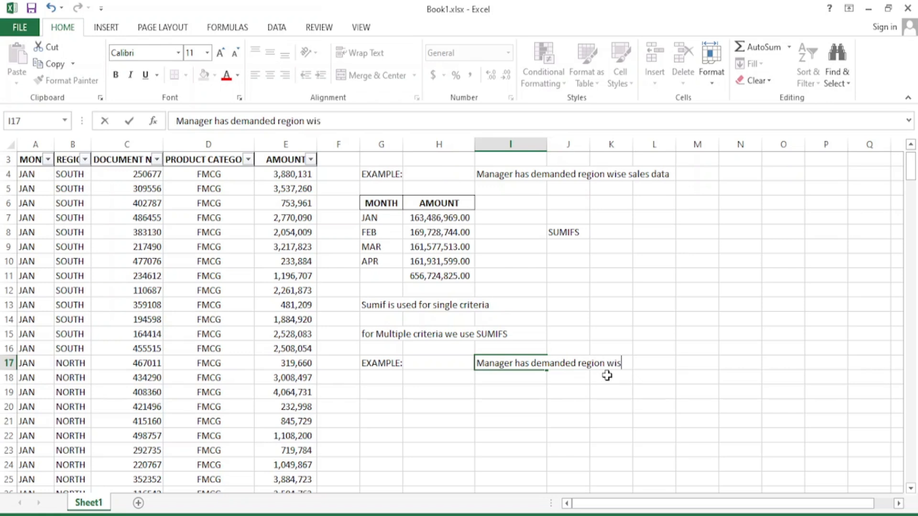
pyautogui.write('e monthwise s')
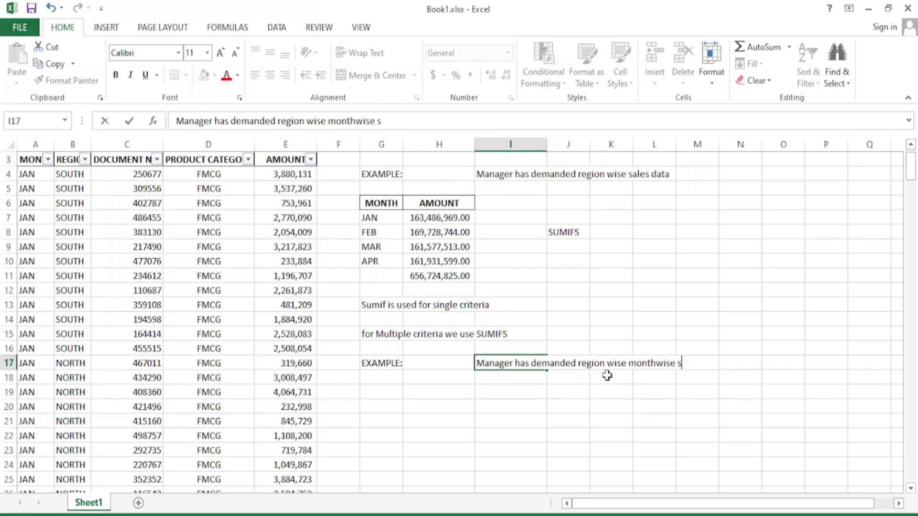
pyautogui.write('ales data')
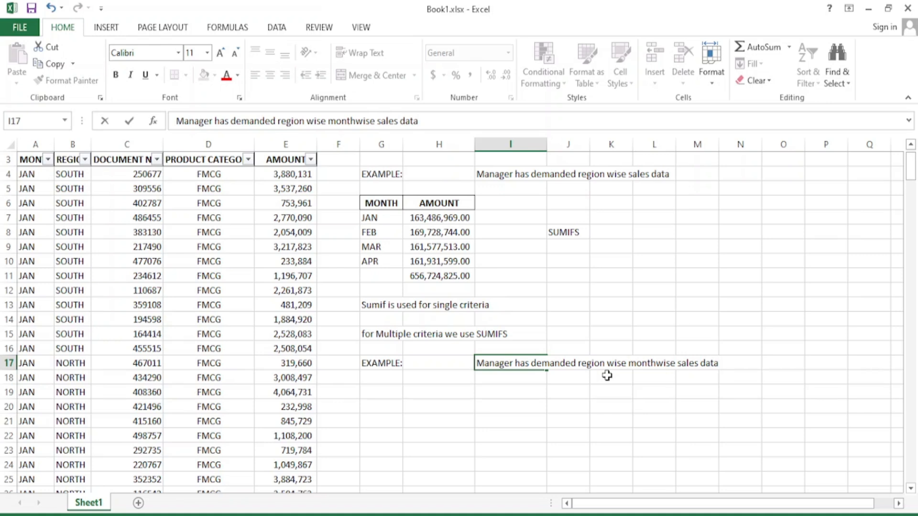
pyautogui.press('Return')
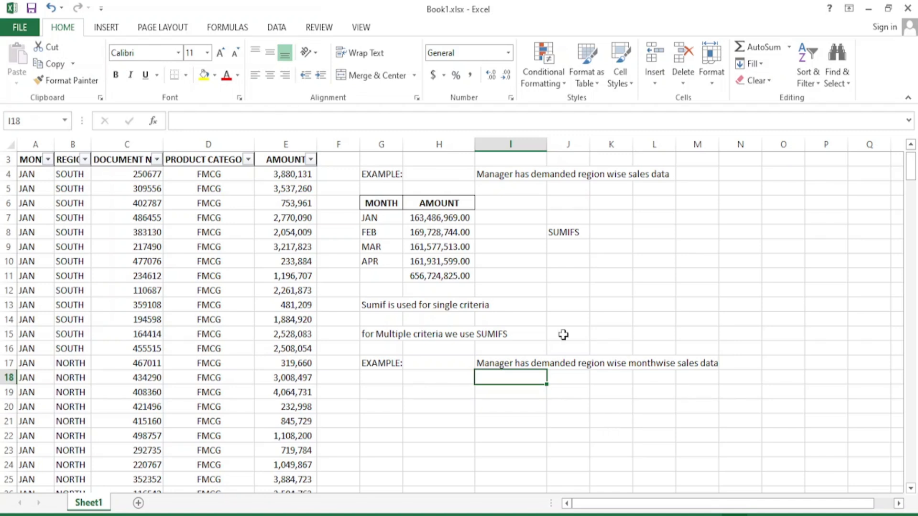
# Step: Copy the MONTH header and the months JAN to APR from G6:G10 to the range starting at G19
pyautogui.moveTo(379, 203); pyautogui.dragTo(375, 262)
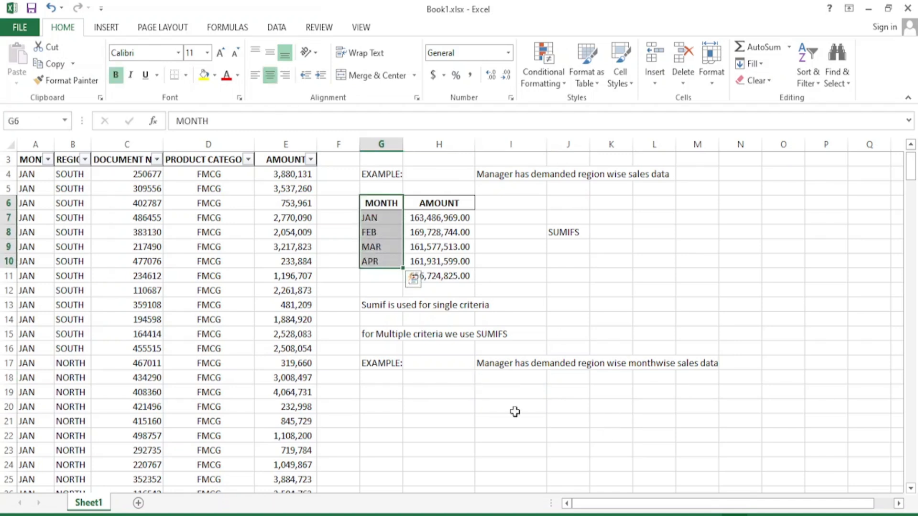
pyautogui.hotkey('ctrl', 'c')
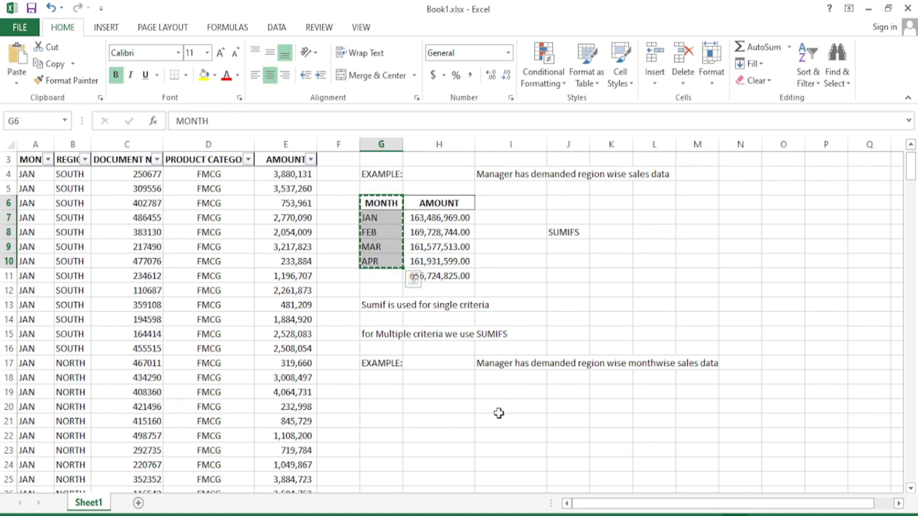
pyautogui.click(371, 392)
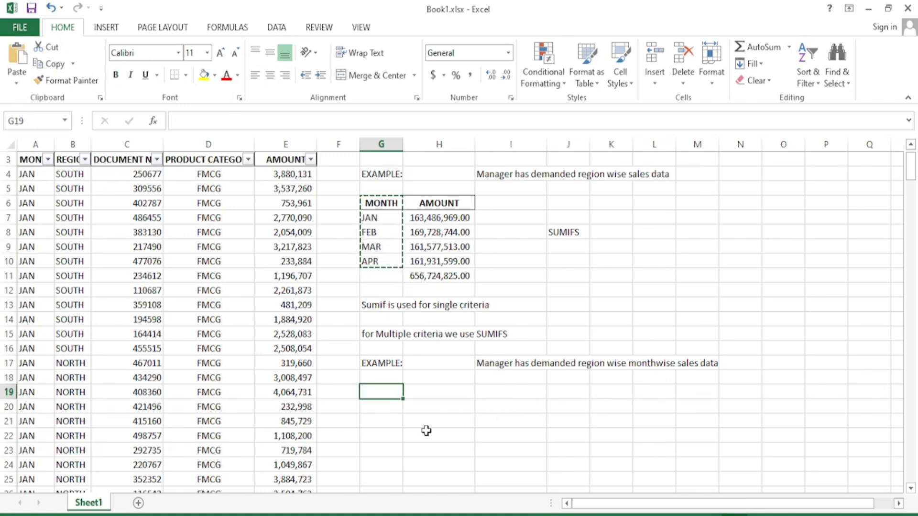
pyautogui.hotkey('ctrl', 'v')
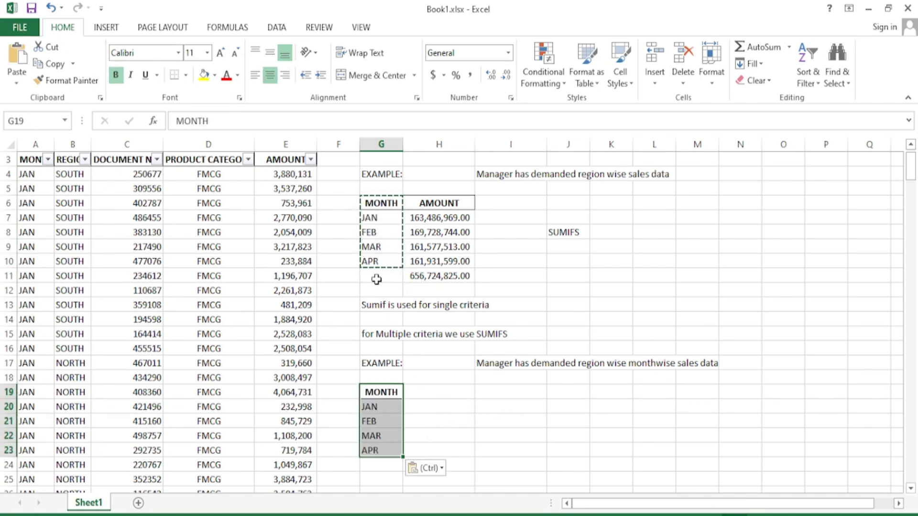
# Step: Copy the MONTH header from G19 to H19 and replace its text with "REGION"
pyautogui.click(395, 393)
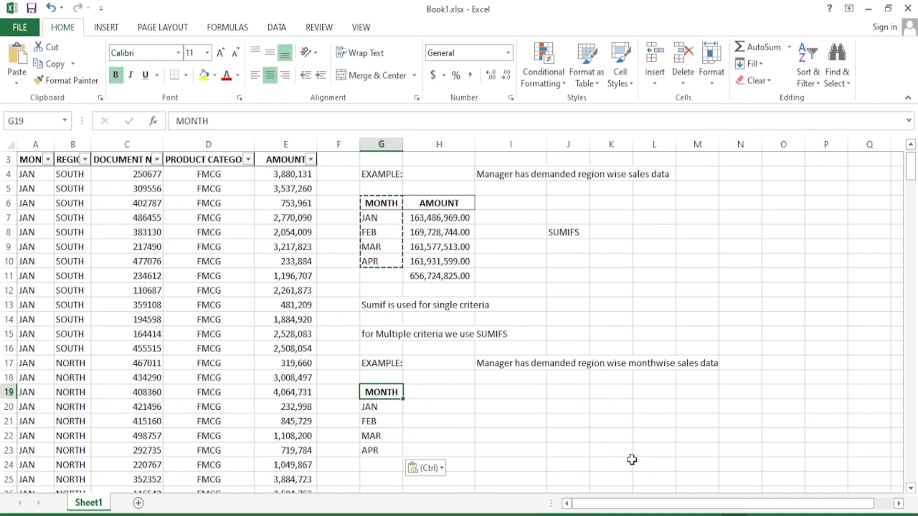
pyautogui.hotkey('ctrl', 'c')
pyautogui.press('Right')
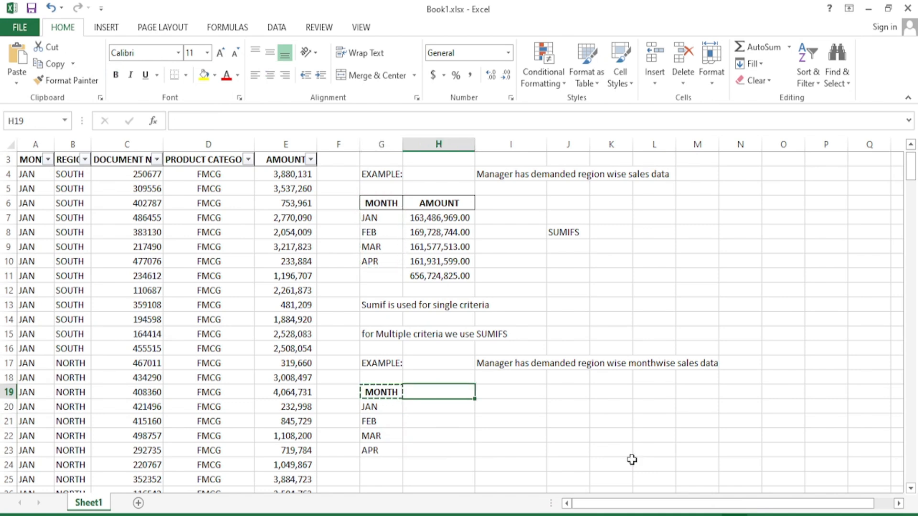
pyautogui.press('Return')
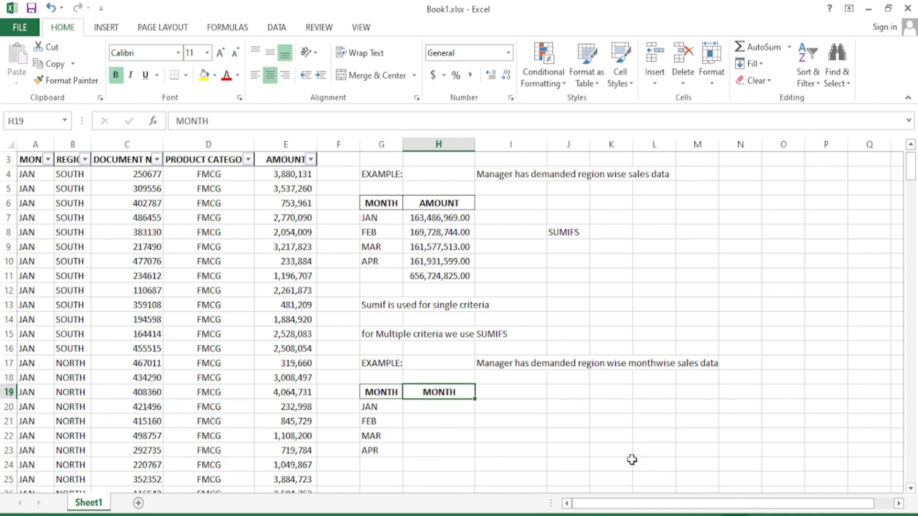
pyautogui.write('region')
pyautogui.press('BackSpace')
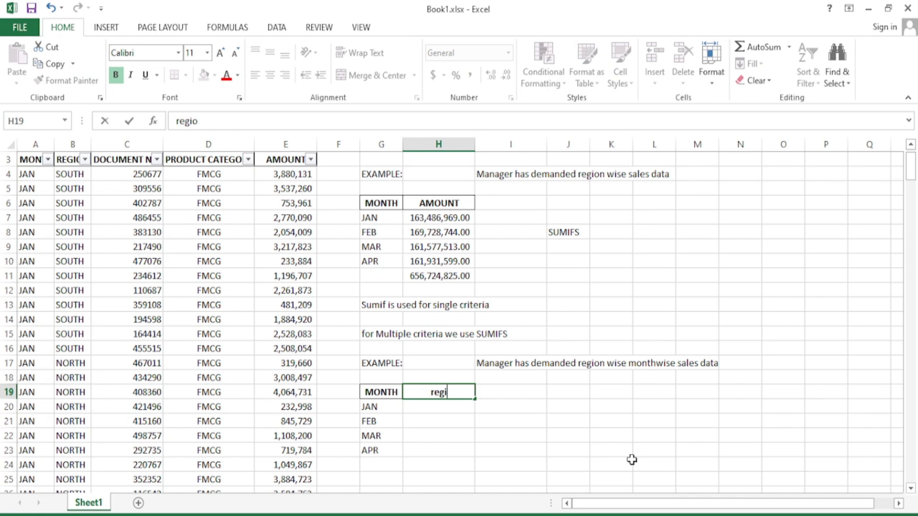
pyautogui.press('BackSpace')
pyautogui.press('BackSpace')
pyautogui.write('REGION')
pyautogui.press('Return')
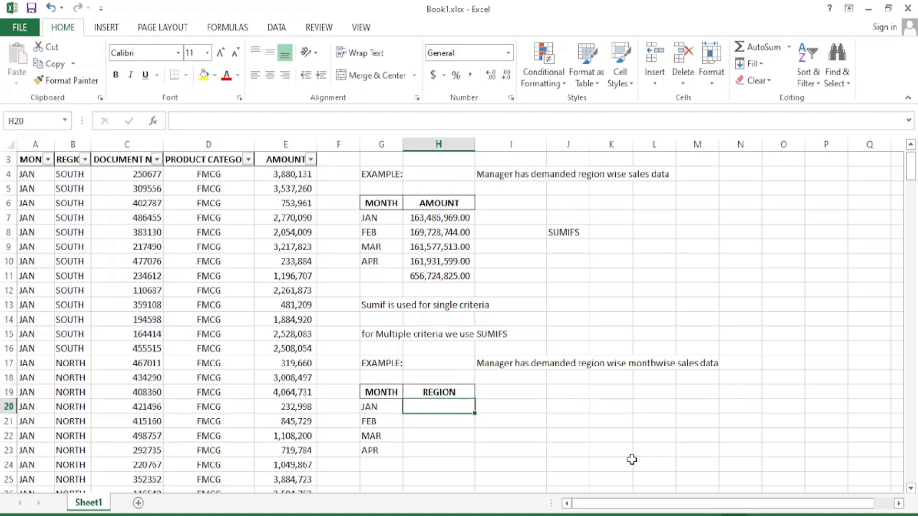
# Step: Fill the REGION column in H20:H23 with NORTH, SOUTH, EAST and WEST
pyautogui.write('NORTH')
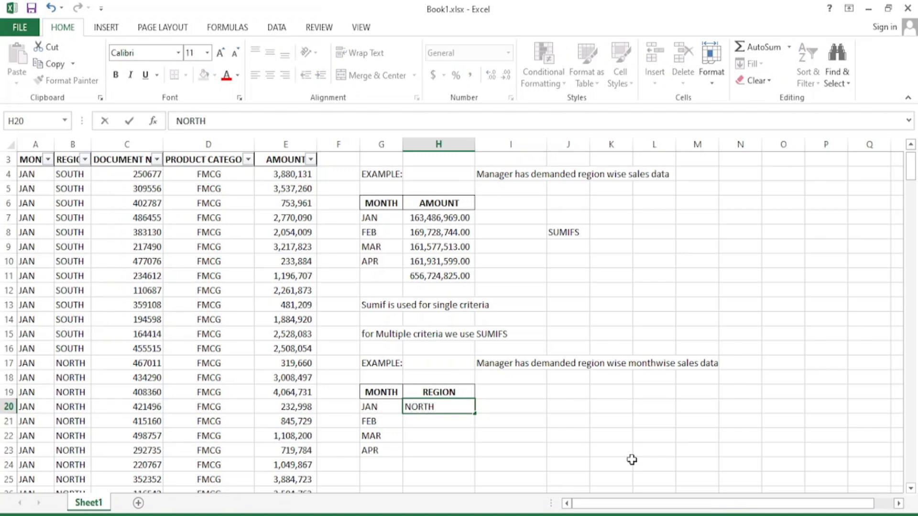
pyautogui.press('Return')
pyautogui.write('SOUTH')
pyautogui.press('Return')
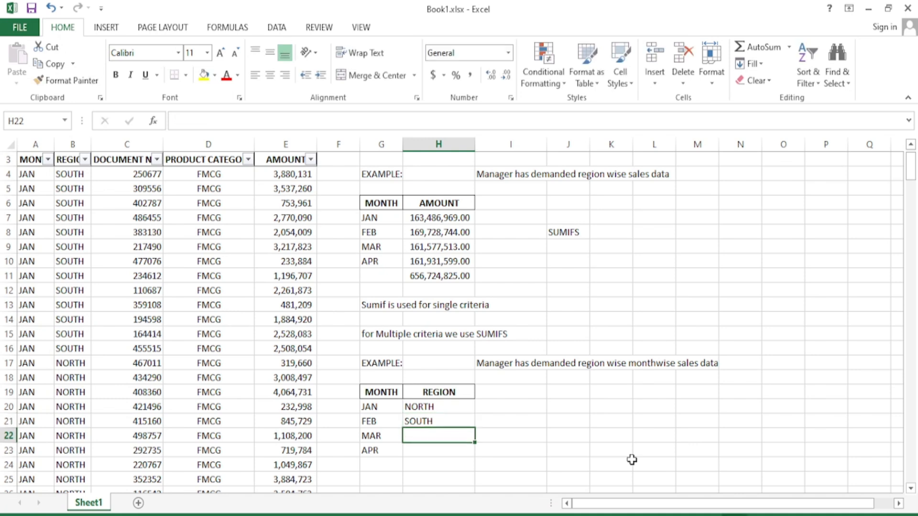
pyautogui.write('EAST')
pyautogui.press('Return')
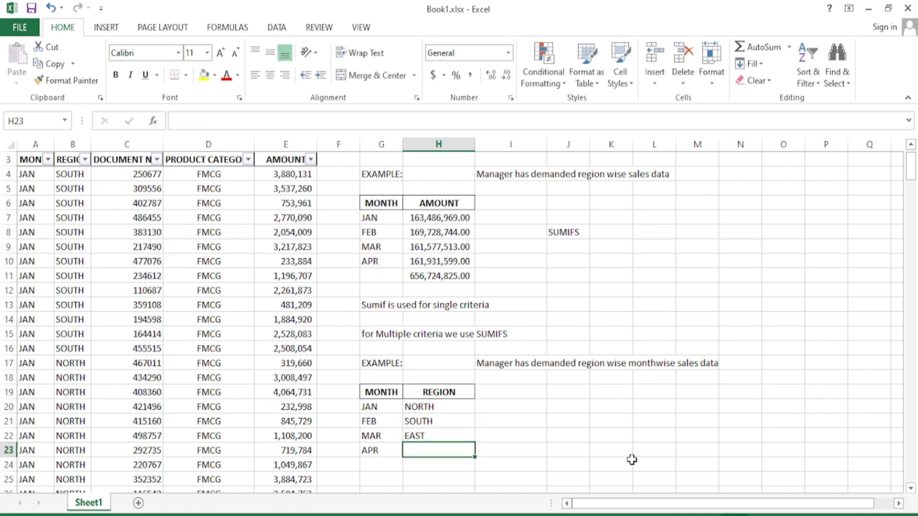
pyautogui.write('WEST')
pyautogui.press('Return')
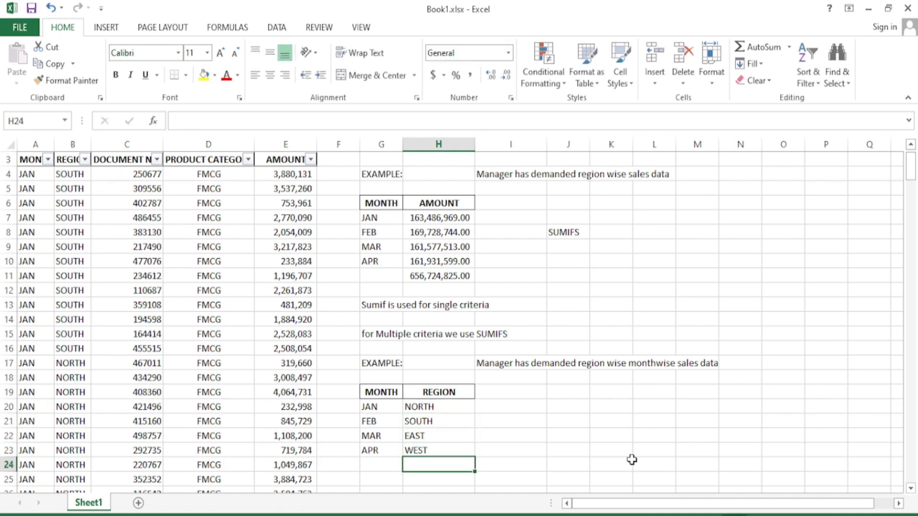
pyautogui.click(438, 389)
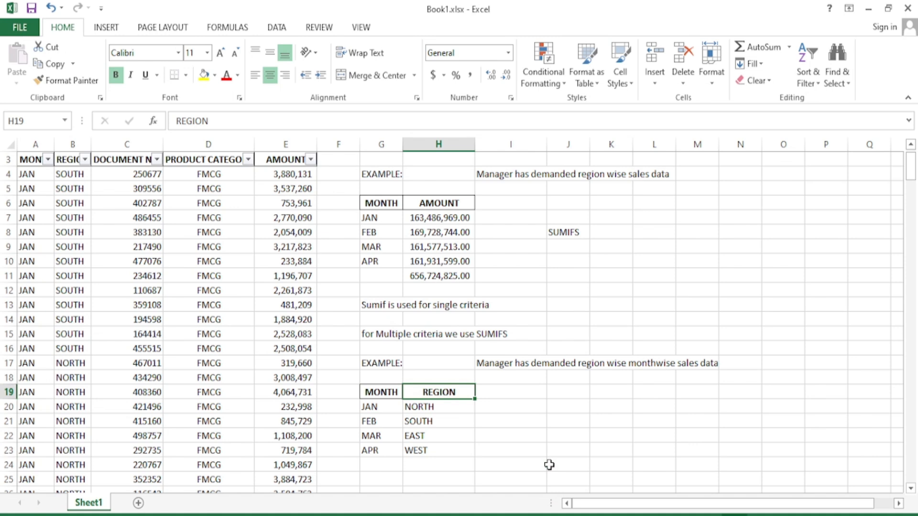
pyautogui.hotkey('ctrl', 'x')
pyautogui.press('Right')
pyautogui.hotkey('ctrl', 'v')
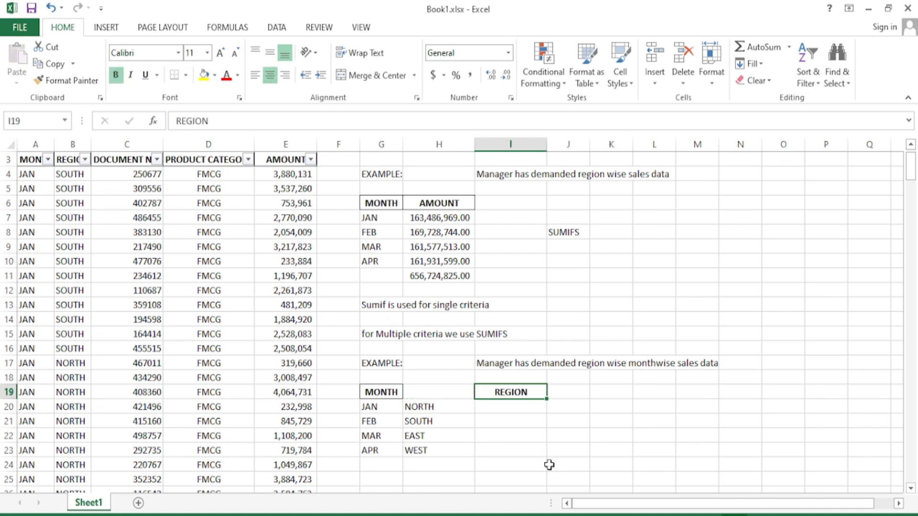
pyautogui.hotkey('ctrl', 'z')
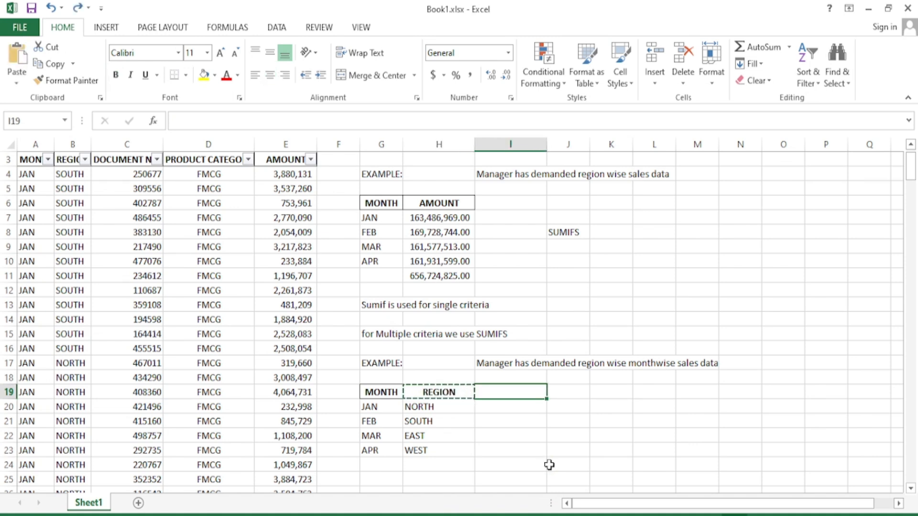
# Step: Add an "AMOUNT" header in I19 with the same formatting as the REGION header
pyautogui.press('Left')
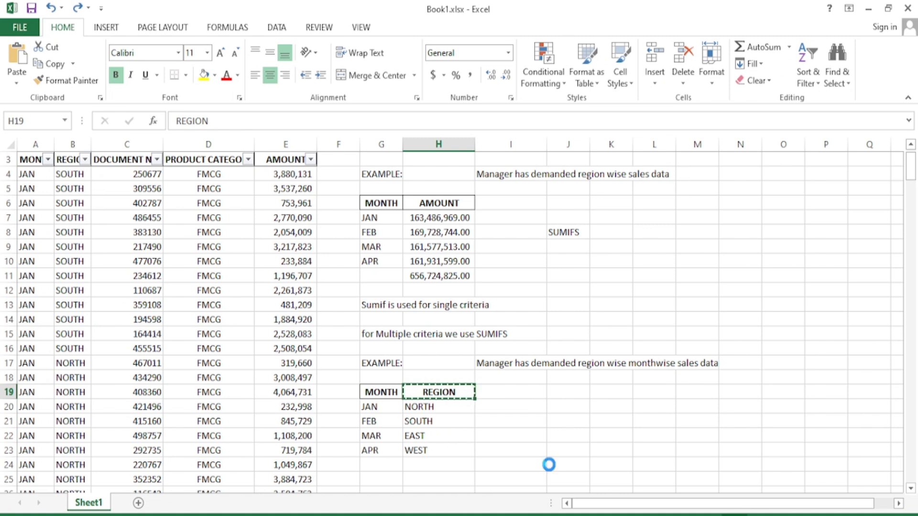
pyautogui.press('Right')
pyautogui.hotkey('ctrl', 'v')
pyautogui.write('AMOUNT')
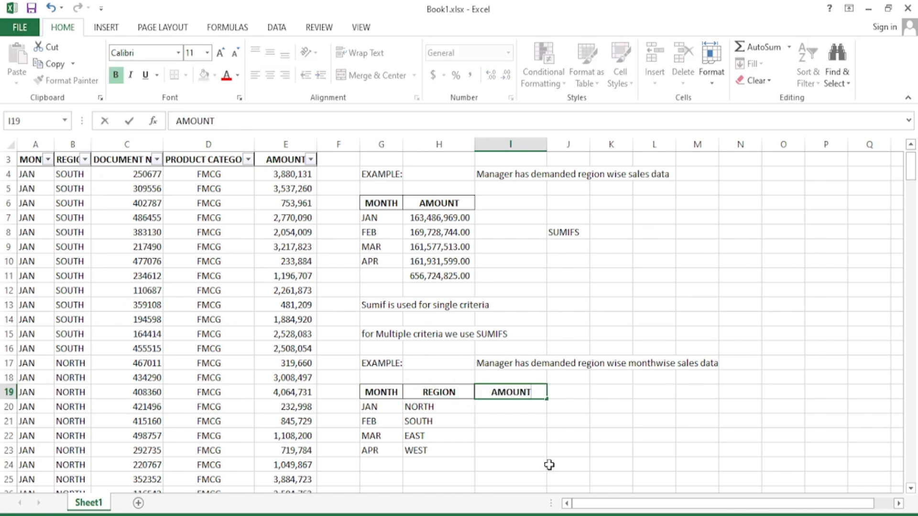
pyautogui.press('Return')
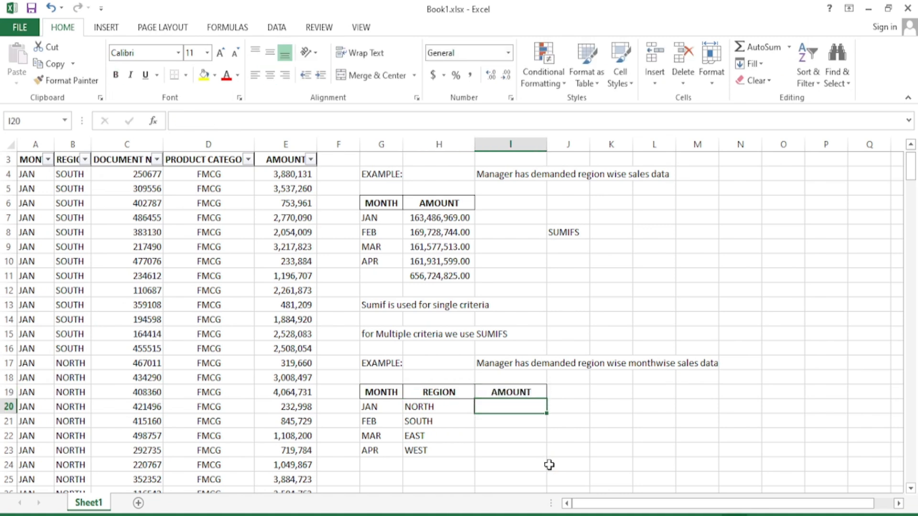
# Step: Enter the formula =SUMIFS(E:E,A:A,G20,B:B,H20) in I20 to sum the amounts by month and region
pyautogui.write('=SUMI')
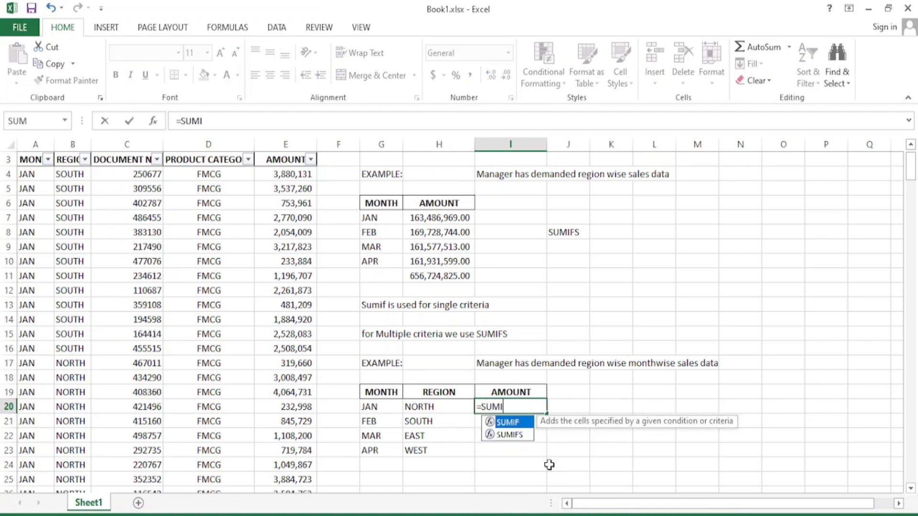
pyautogui.write('FS')
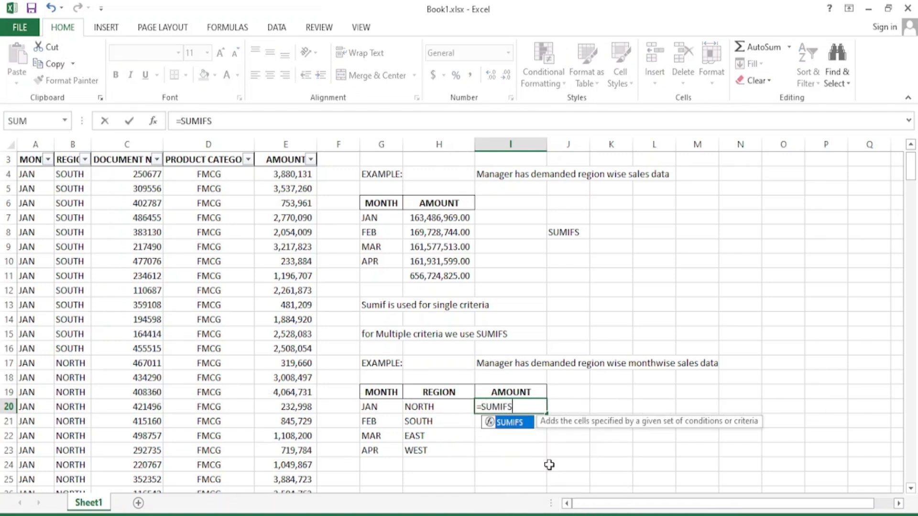
pyautogui.write('(')
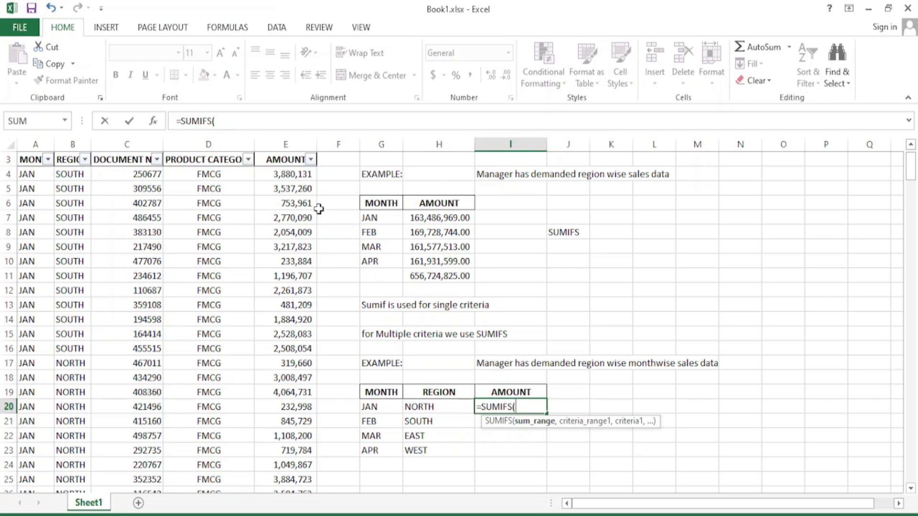
pyautogui.click(293, 138)
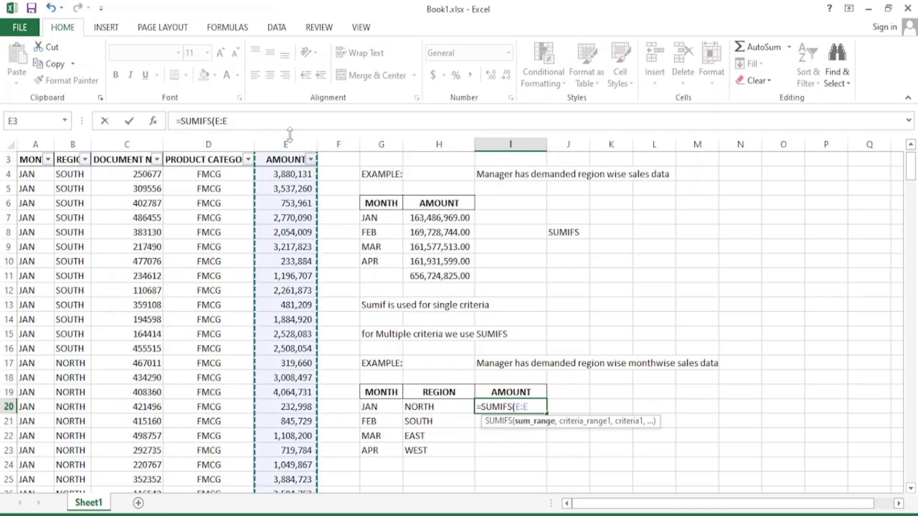
pyautogui.write(',')
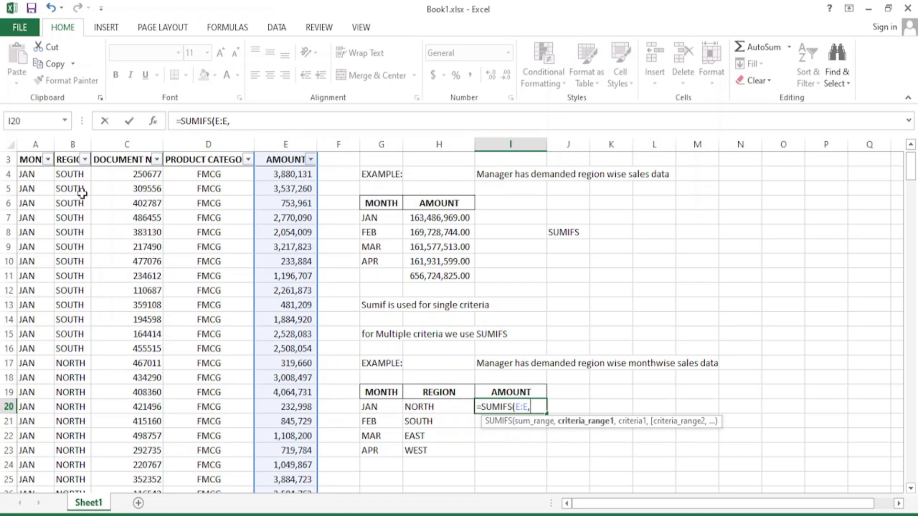
pyautogui.click(34, 144)
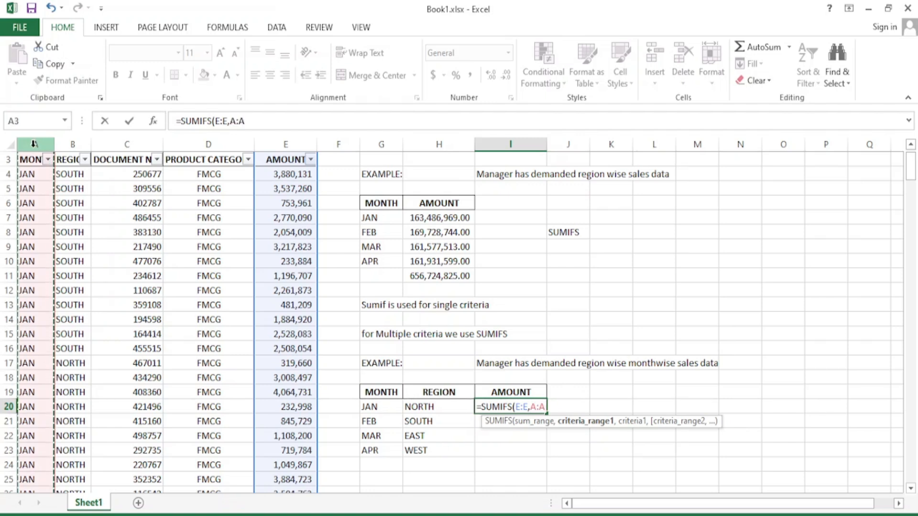
pyautogui.write(',')
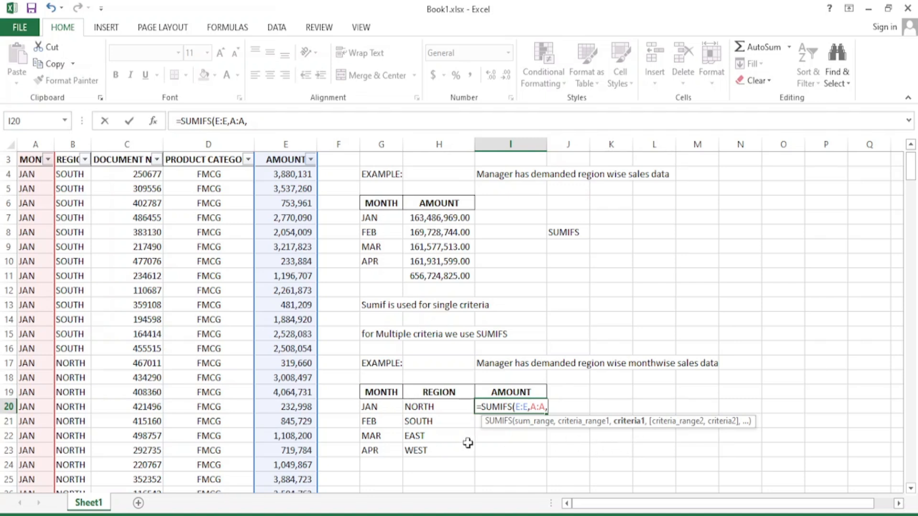
pyautogui.click(372, 407)
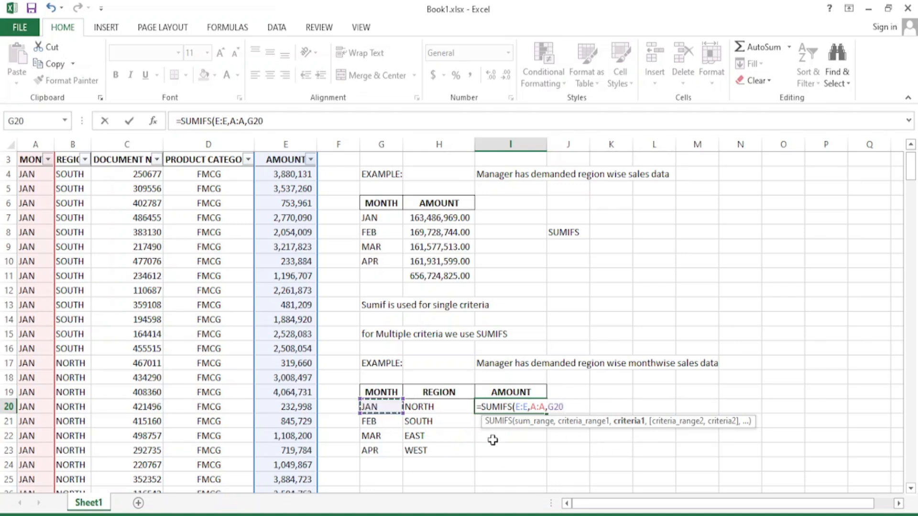
pyautogui.write(',')
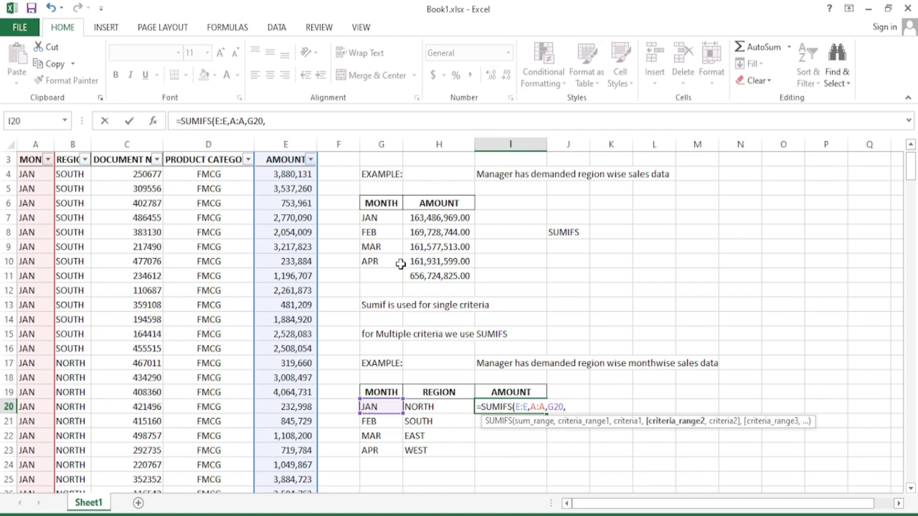
pyautogui.click(68, 140)
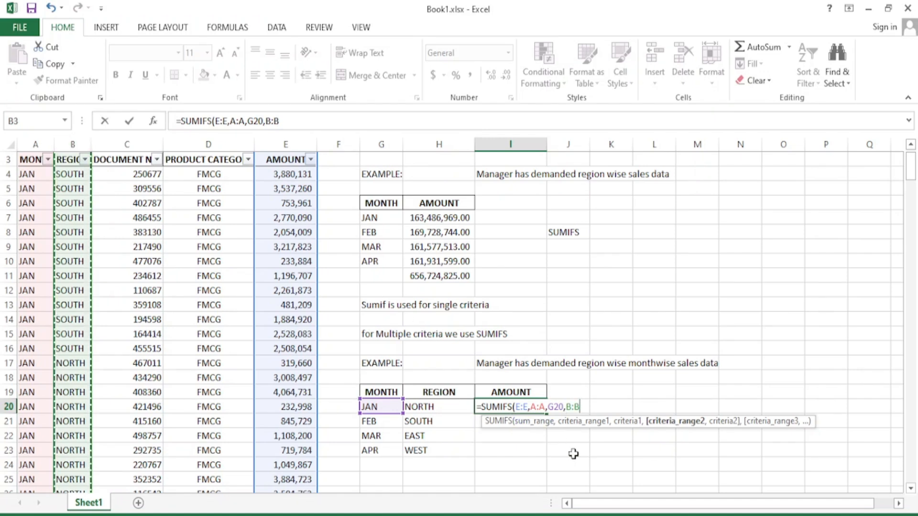
pyautogui.write(',')
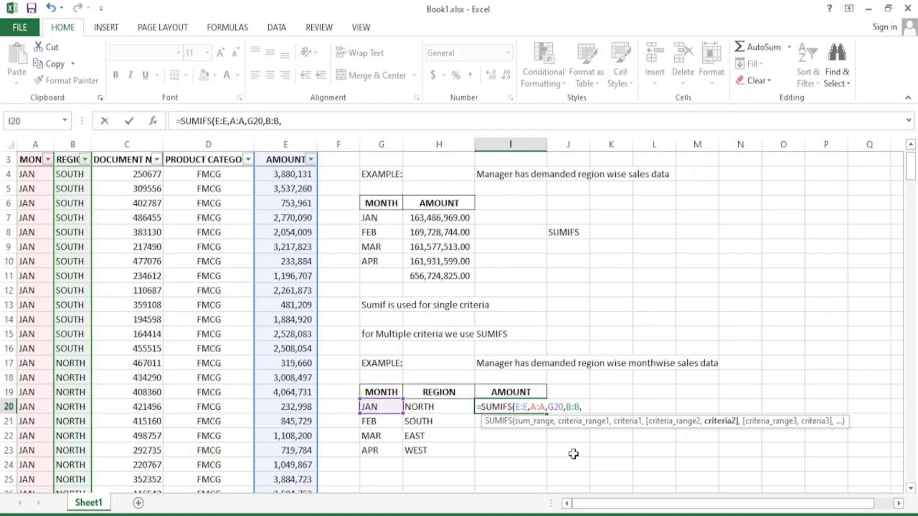
pyautogui.click(430, 406)
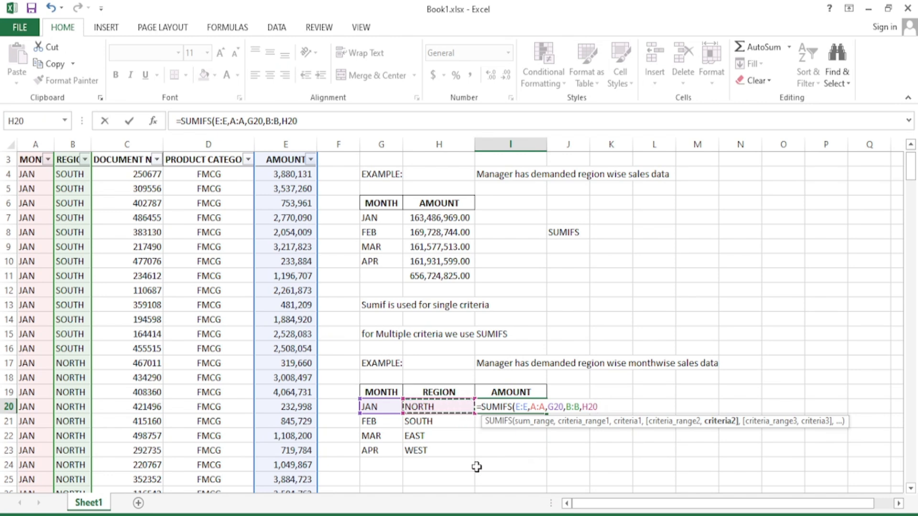
pyautogui.press('Return')
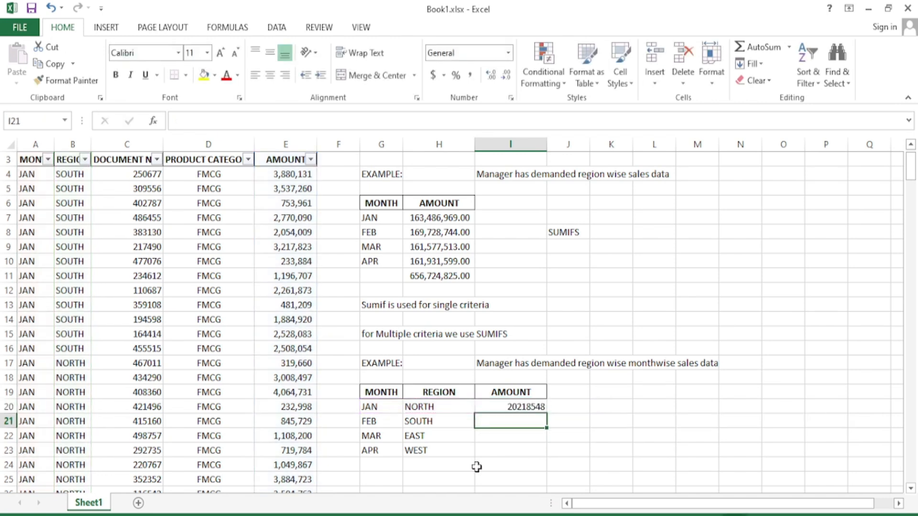
# Step: Apply the comma number style to I20 and fill its SUMIFS formula down to I23
pyautogui.click(526, 406)
pyautogui.click(470, 76)
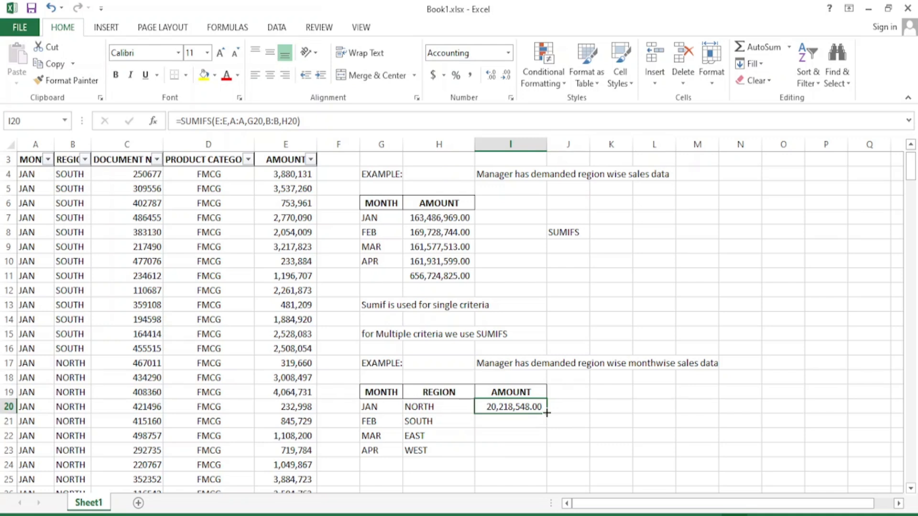
pyautogui.moveTo(547, 414); pyautogui.dragTo(548, 455)
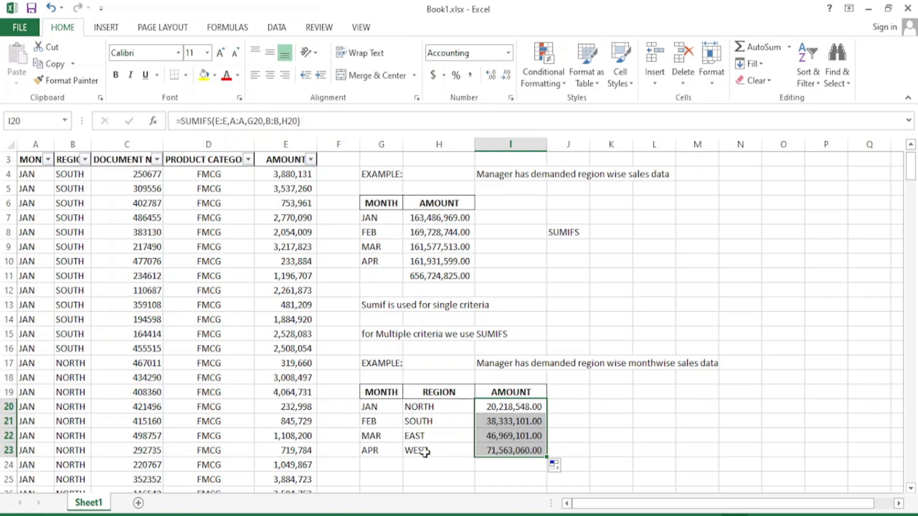
# Step: Copy JAN from G20 over the other months in G21:G23
pyautogui.click(910, 144)
pyautogui.click(910, 488)
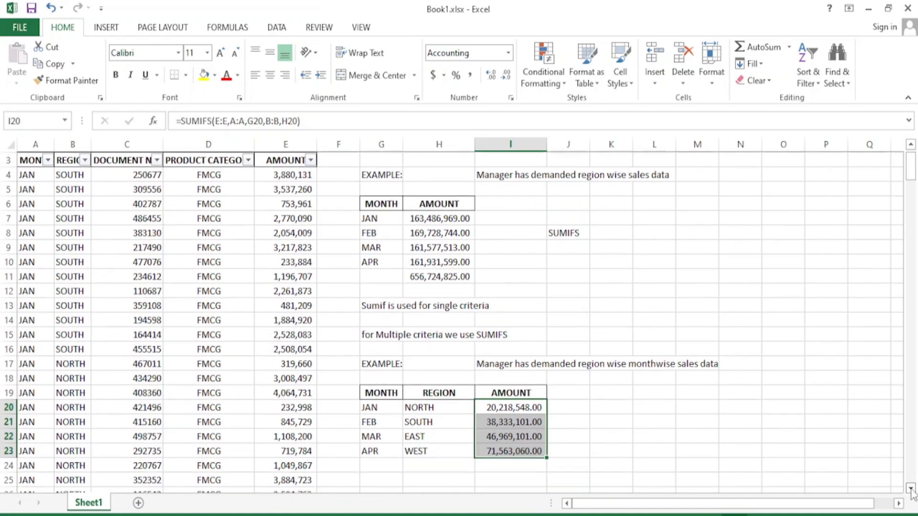
pyautogui.click(911, 489)
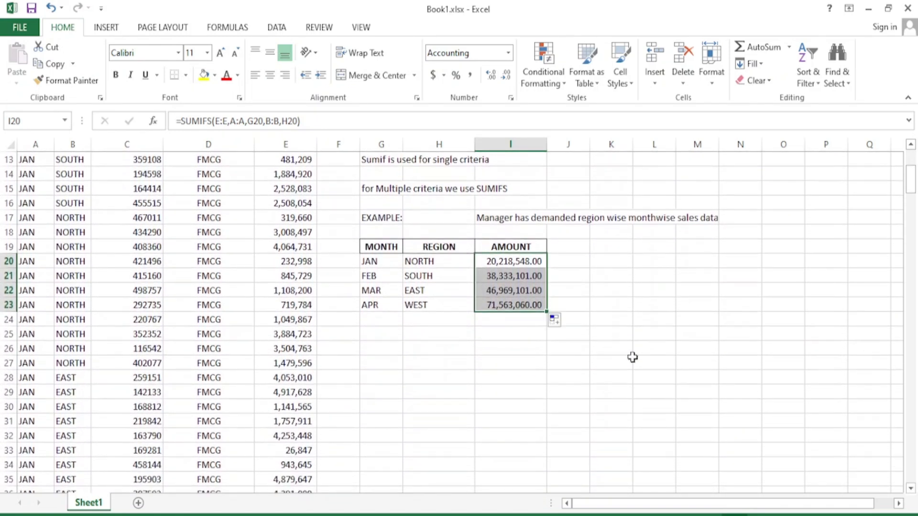
pyautogui.click(371, 261)
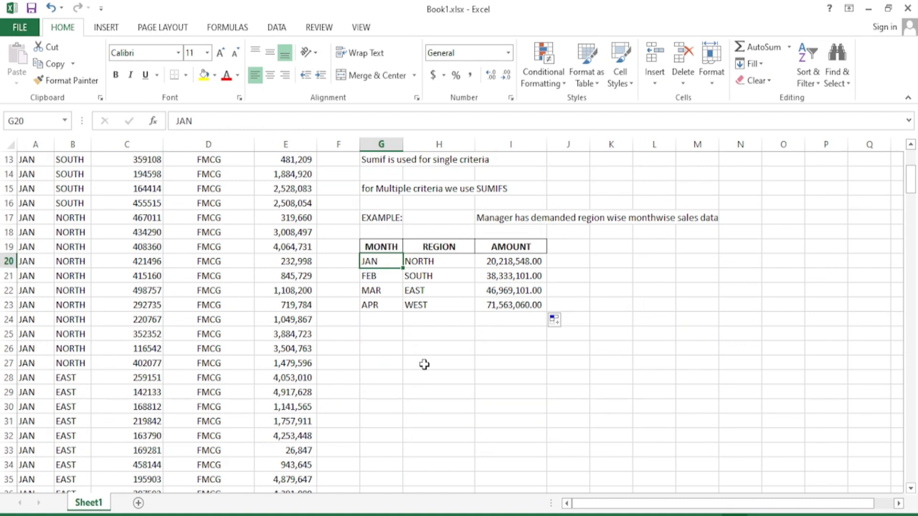
pyautogui.press('Down')
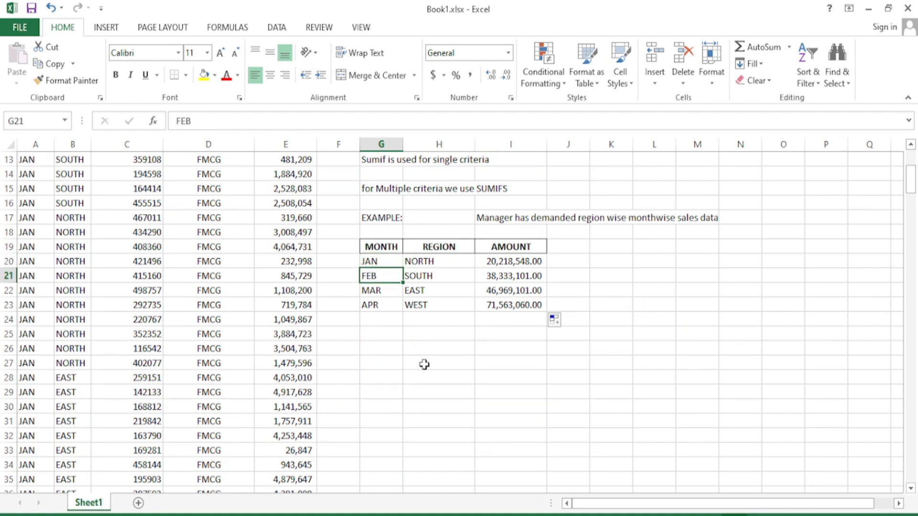
pyautogui.press('Up')
pyautogui.hotkey('ctrl', 'c')
pyautogui.press('Down')
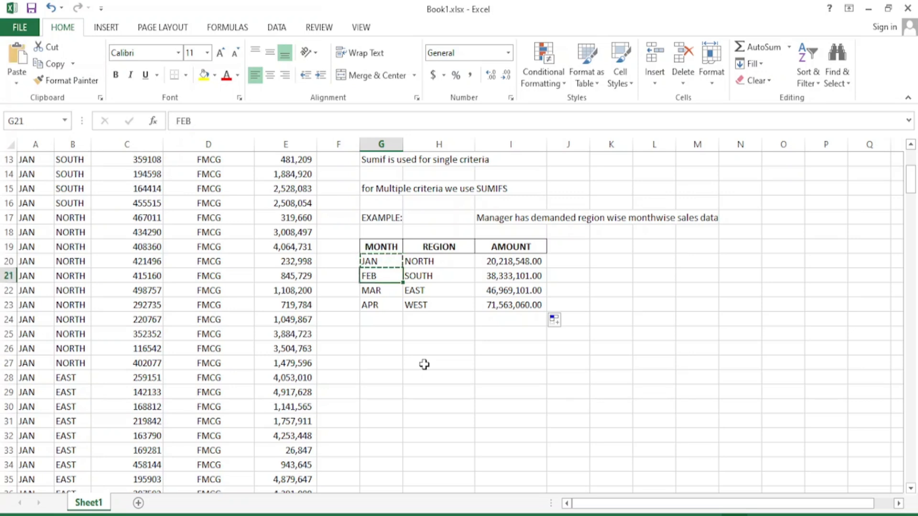
pyautogui.hotkey('shift', 'Down')
pyautogui.press('Return')
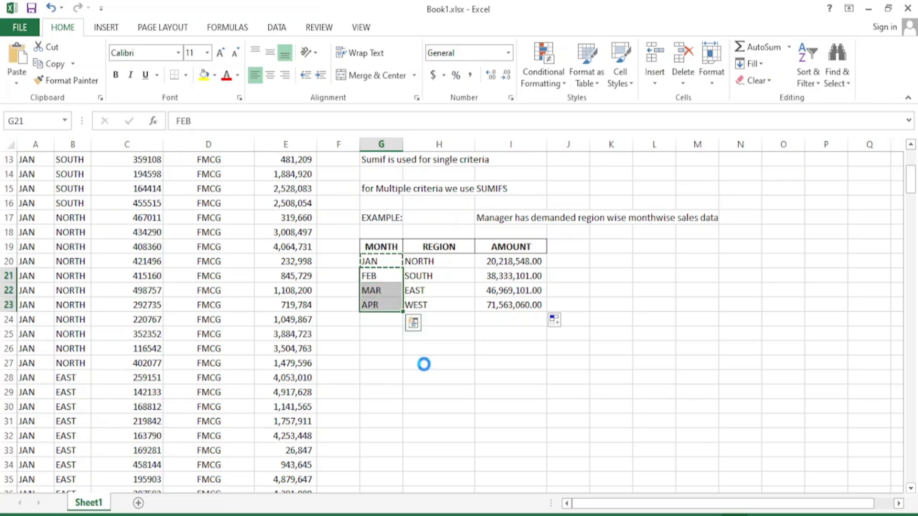
# Step: Check the SUMIFS amounts in I20:I23 for the four JAN region rows
pyautogui.press('Up')
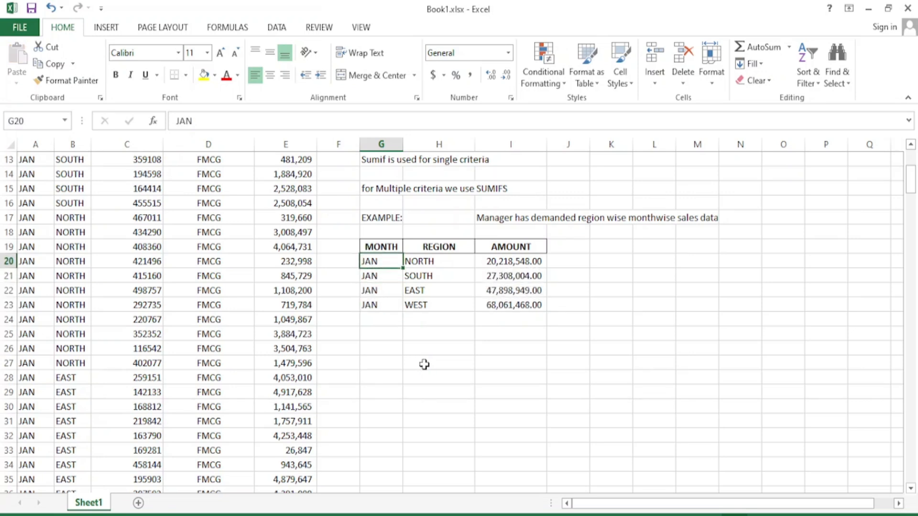
pyautogui.press('Right')
pyautogui.press('Right')
pyautogui.hotkey('shift', 'Down')
pyautogui.hotkey('shift', 'Down')
pyautogui.hotkey('shift', 'Down')
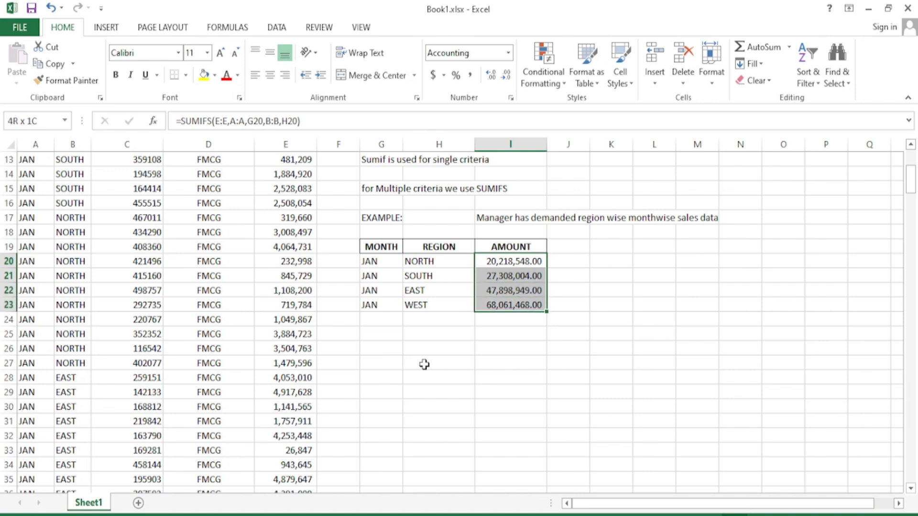
pyautogui.press('Left')
pyautogui.press('Left')
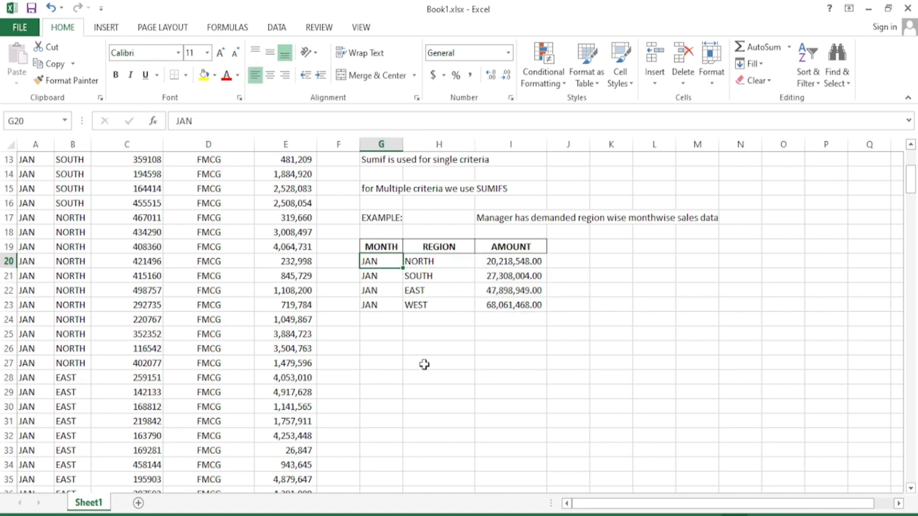
# Step: Enter FEB in the four MONTH cells G24:G27 below the JAN rows
pyautogui.press('Down')
pyautogui.press('Down')
pyautogui.press('Down')
pyautogui.press('Down')
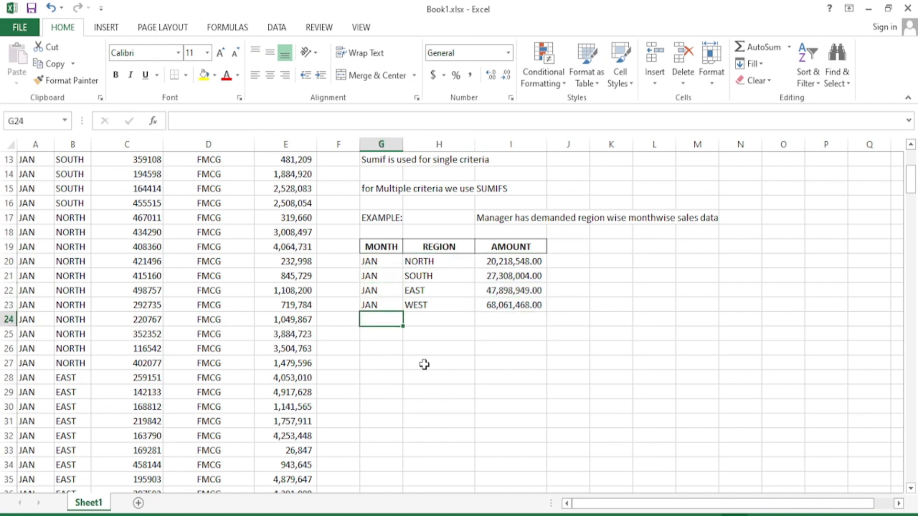
pyautogui.write('FEB')
pyautogui.press('Return')
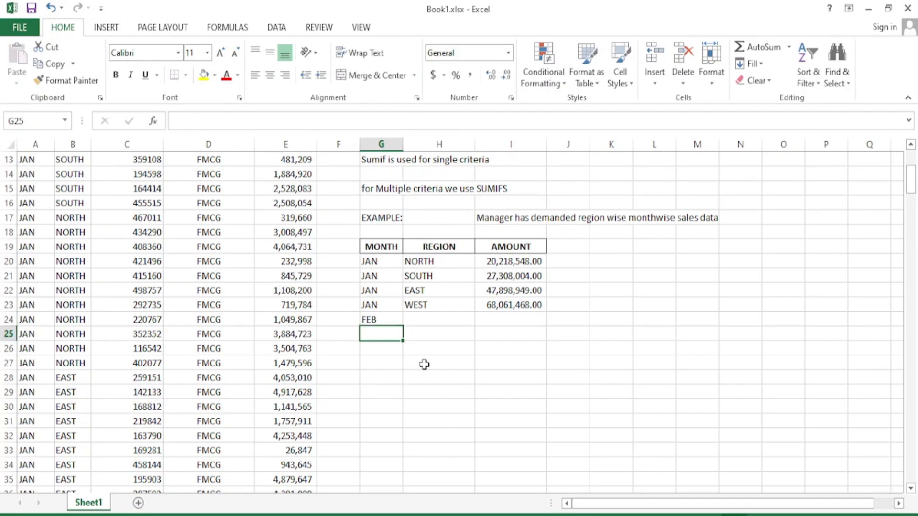
pyautogui.write('FEB')
pyautogui.press('Return')
pyautogui.write('FEB')
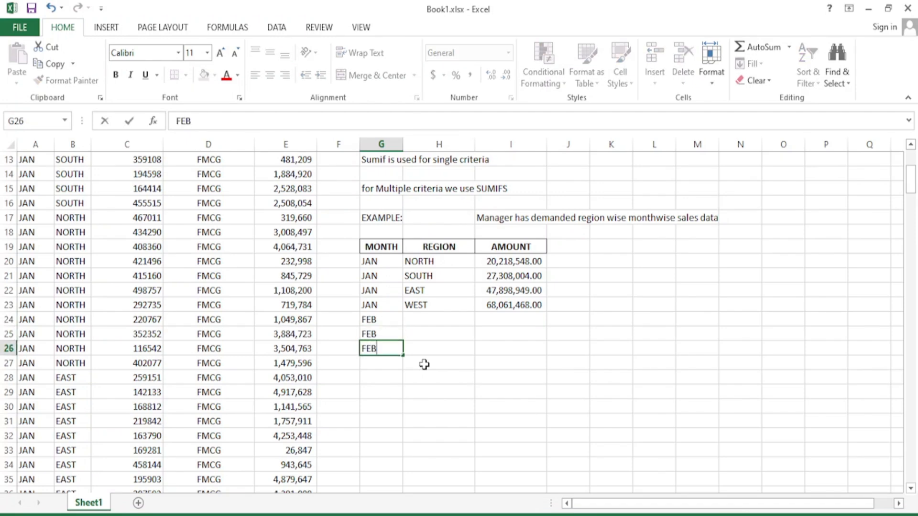
pyautogui.press('Return')
pyautogui.write('FEB')
pyautogui.press('Return')
# Step: Copy the region names NORTH, SOUTH, EAST and WEST from H20:H23 to H24:H27 for the FEB rows
pyautogui.press('Up')
pyautogui.press('Up')
pyautogui.press('Up')
pyautogui.press('Up')
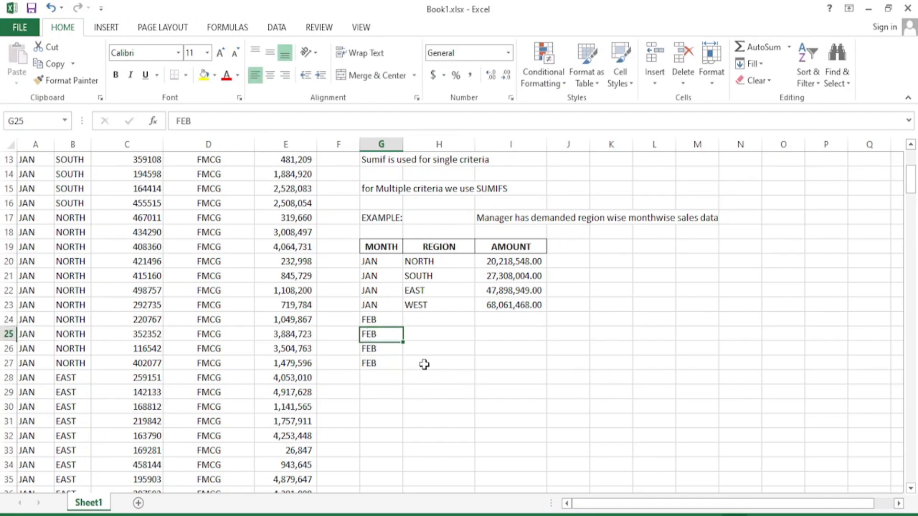
pyautogui.press('Right')
pyautogui.press('Up')
pyautogui.press('Up')
pyautogui.press('Up')
pyautogui.press('Up')
pyautogui.hotkey('shift', 'Down')
pyautogui.hotkey('shift', 'Down')
pyautogui.hotkey('shift', 'Down')
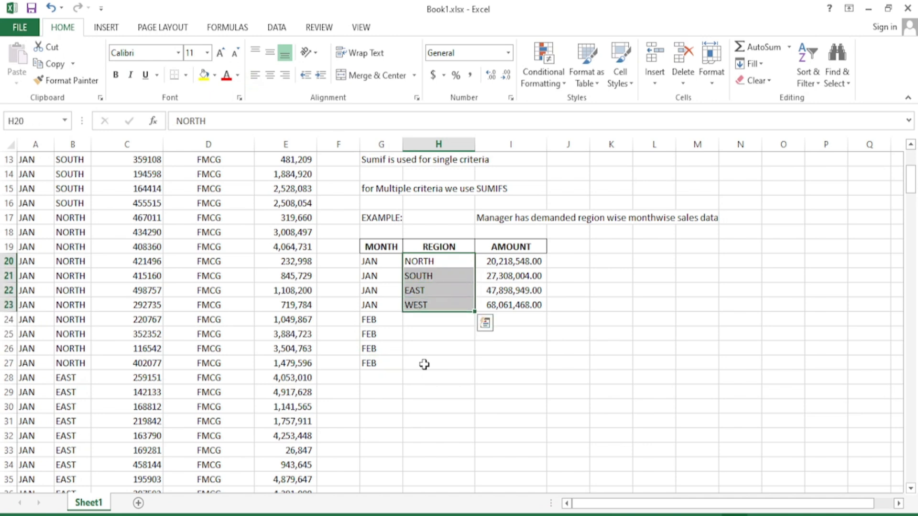
pyautogui.hotkey('ctrl', 'c')
pyautogui.press('Down')
pyautogui.press('Down')
pyautogui.press('Down')
pyautogui.press('Down')
pyautogui.hotkey('ctrl', 'v')
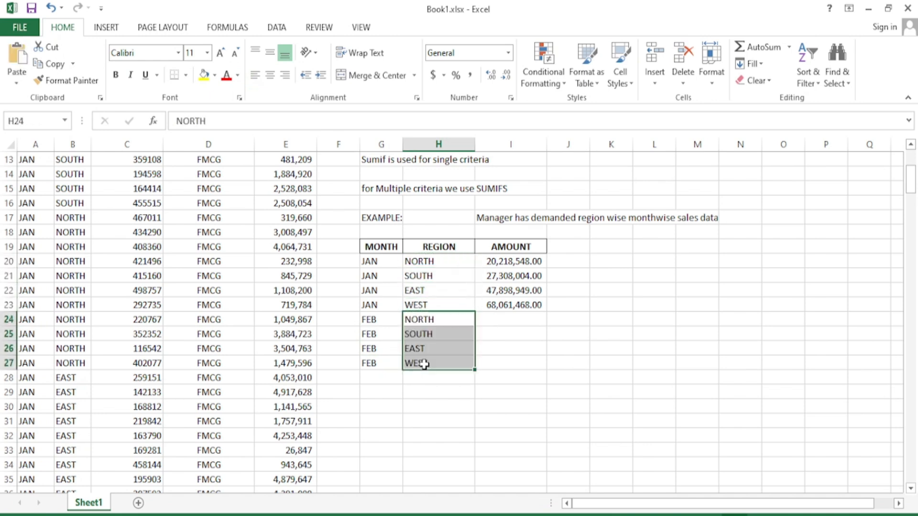
# Step: Copy the SUMIFS formulas from I20:I23 into I24:I27 for the four FEB region rows
pyautogui.press('Right')
pyautogui.press('Up')
pyautogui.press('Up')
pyautogui.press('Up')
pyautogui.press('Up')
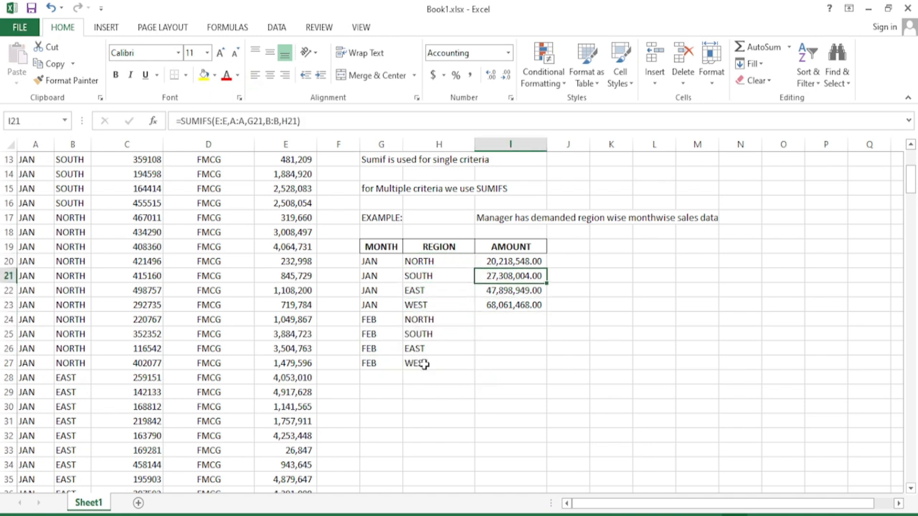
pyautogui.hotkey('shift', 'Down')
pyautogui.hotkey('shift', 'Down')
pyautogui.hotkey('shift', 'Down')
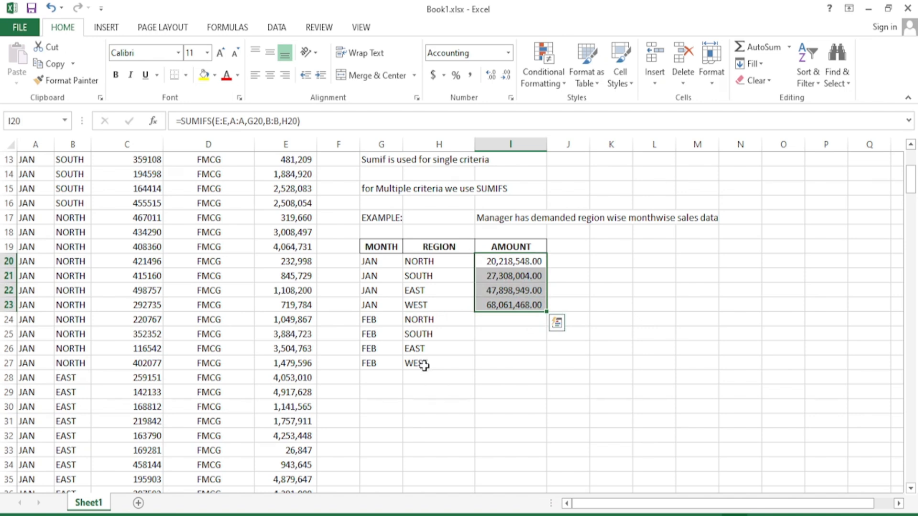
pyautogui.press('Up')
pyautogui.press('Down')
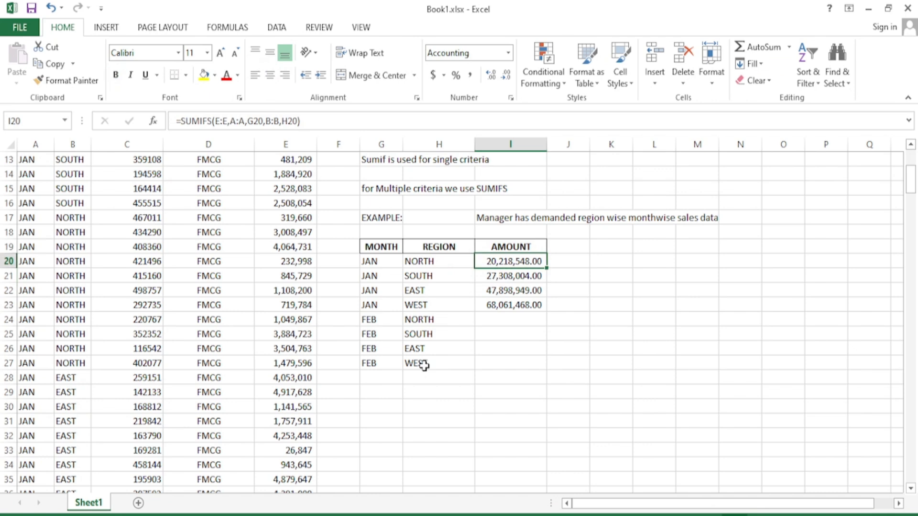
pyautogui.hotkey('shift', 'Down')
pyautogui.hotkey('shift', 'Down')
pyautogui.hotkey('shift', 'Down')
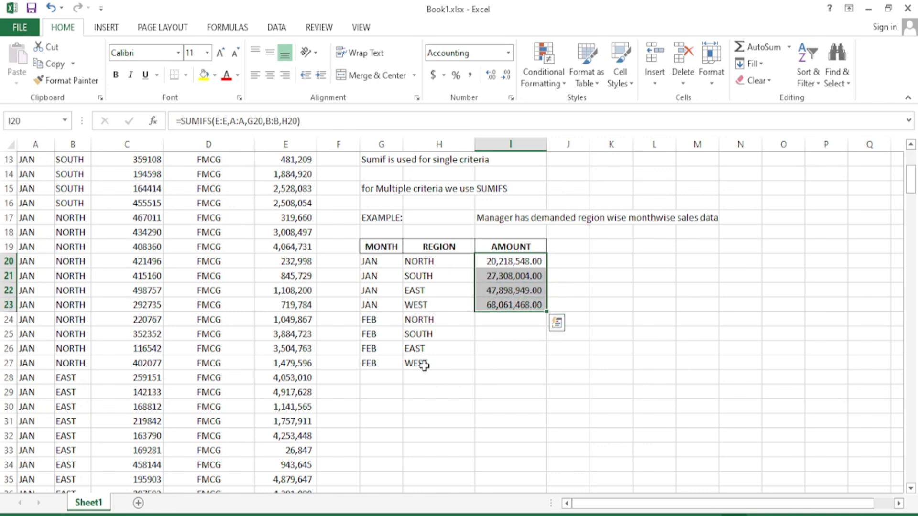
pyautogui.hotkey('ctrl', 'c')
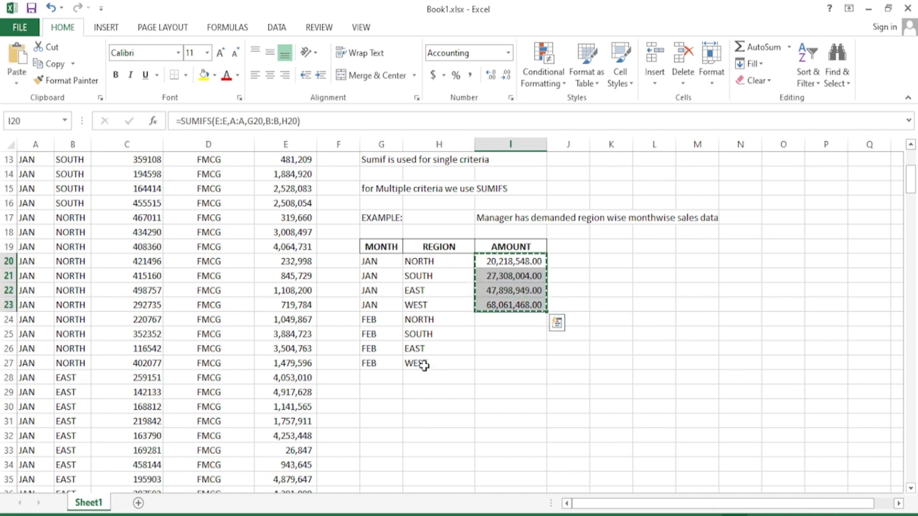
pyautogui.press('Down')
pyautogui.press('Down')
pyautogui.press('Down')
pyautogui.press('Down')
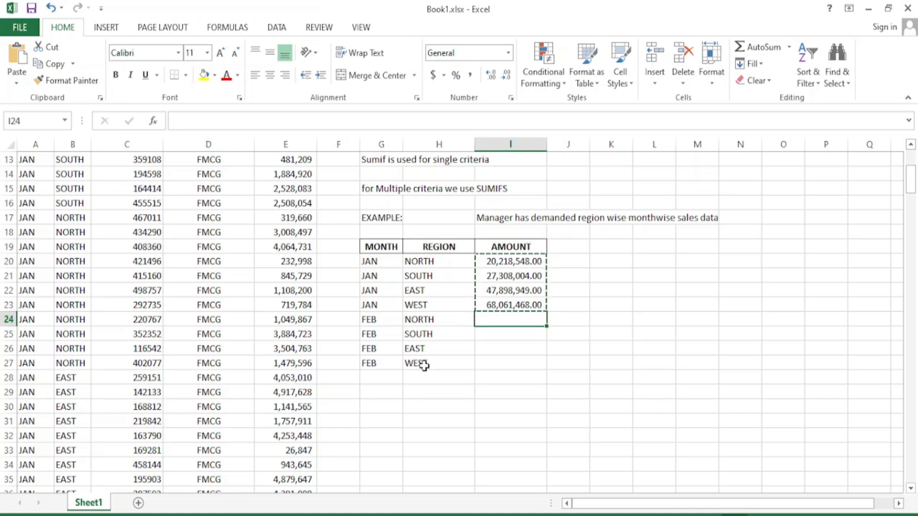
pyautogui.hotkey('ctrl', 'v')
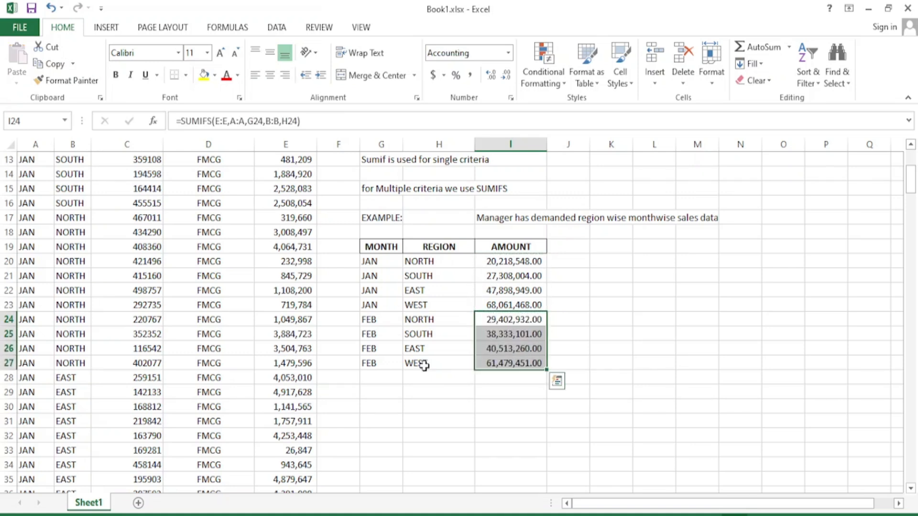
# Step: Enter MAR in G28, the first MONTH cell below the FEB rows
pyautogui.press('Left')
pyautogui.press('Left')
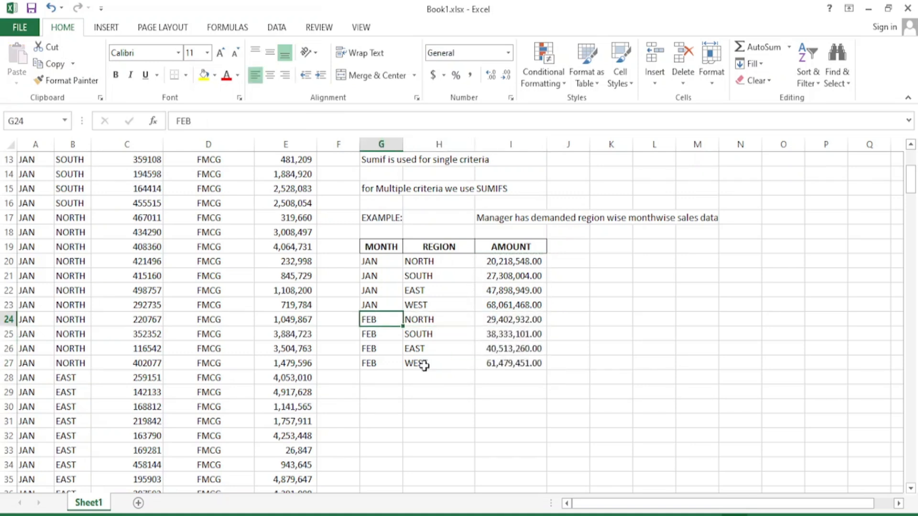
pyautogui.press('Down')
pyautogui.press('Down')
pyautogui.press('Down')
pyautogui.press('Down')
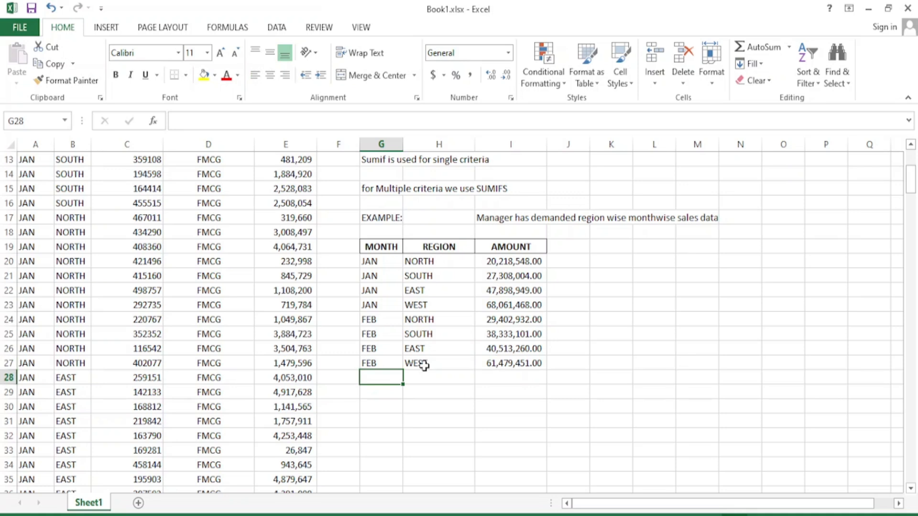
pyautogui.write('MAR')
pyautogui.press('Return')
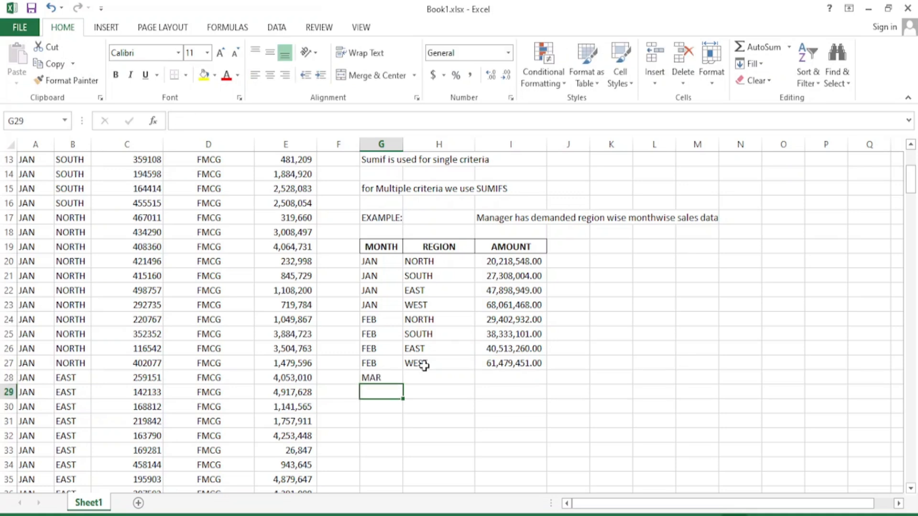
# Step: Copy MAR from G28 into the three month cells G29:G31 below it
pyautogui.press('Up')
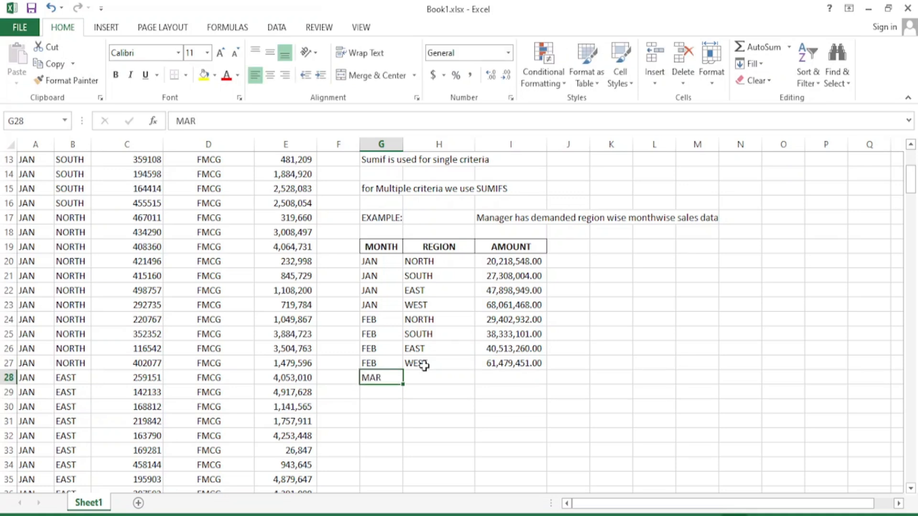
pyautogui.hotkey('ctrl', 'c')
pyautogui.press('Down')
pyautogui.hotkey('shift', 'Down')
pyautogui.hotkey('shift', 'Down')
pyautogui.hotkey('ctrl', 'v')
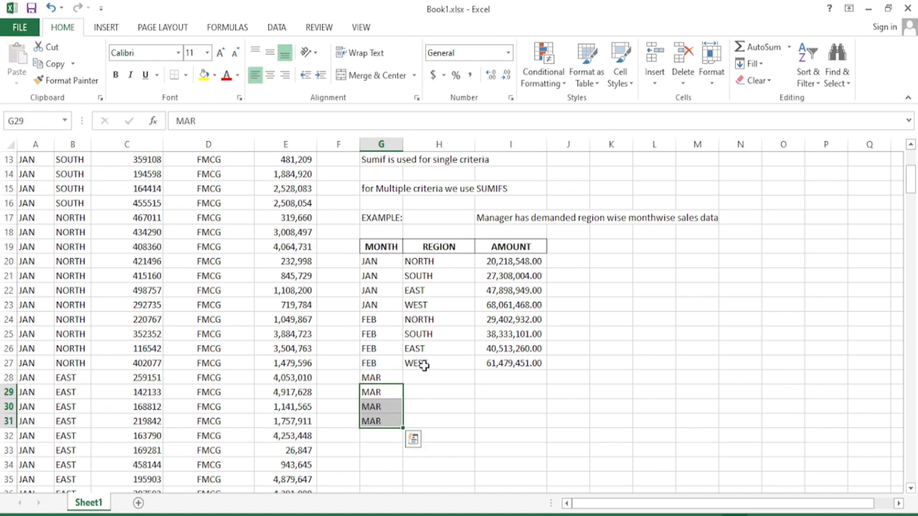
# Step: Copy the region names NORTH, SOUTH, EAST and WEST from H24:H27 to H28:H31 for the MAR rows
pyautogui.press('Right')
pyautogui.press('Up')
pyautogui.press('Up')
pyautogui.press('Up')
pyautogui.press('Up')
pyautogui.press('Up')
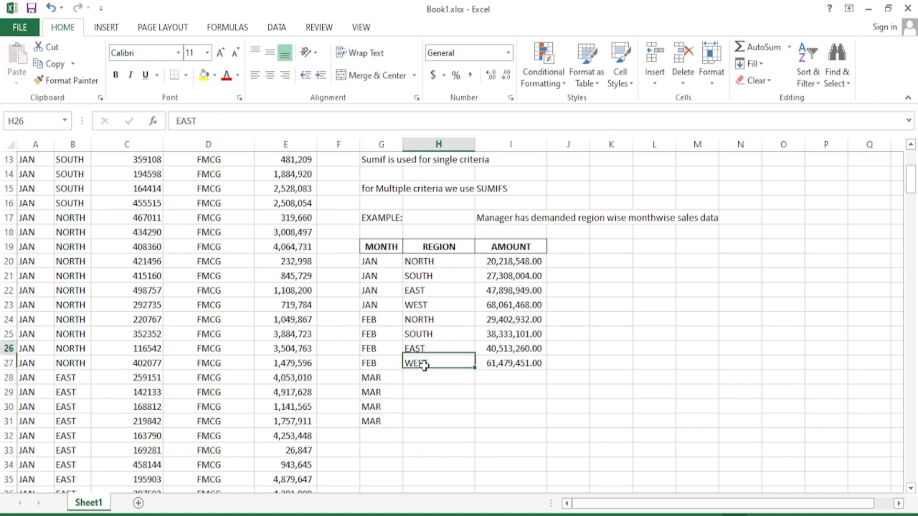
pyautogui.hotkey('shift', 'Down')
pyautogui.hotkey('shift', 'Down')
pyautogui.hotkey('shift', 'Down')
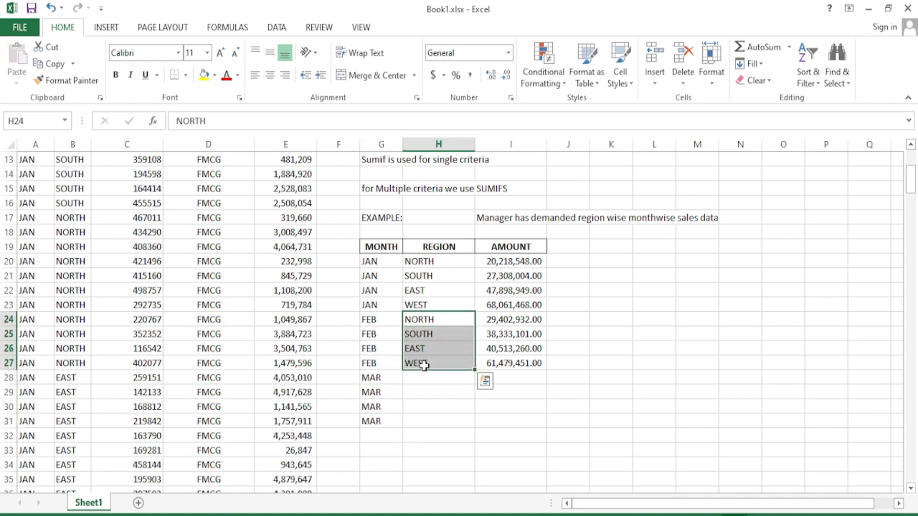
pyautogui.hotkey('ctrl', 'c')
pyautogui.press('Down')
pyautogui.press('Down')
pyautogui.press('Down')
pyautogui.press('Down')
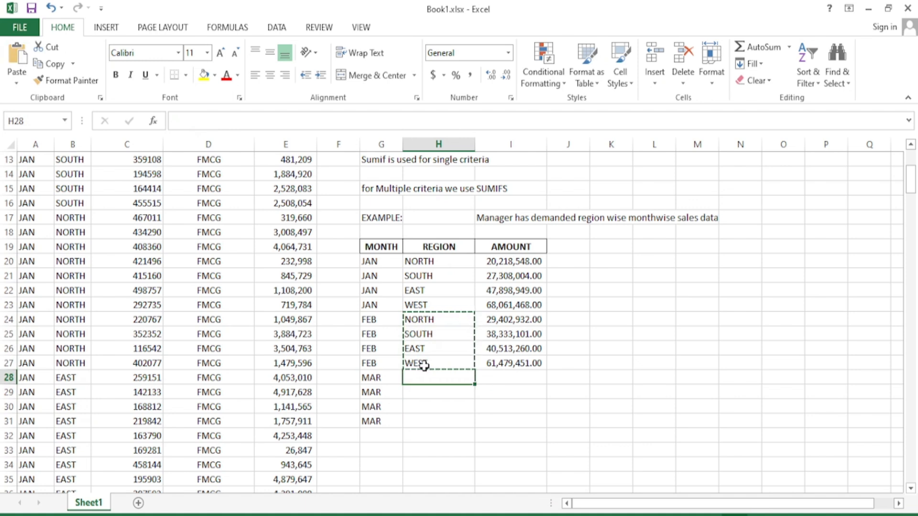
pyautogui.press('Return')
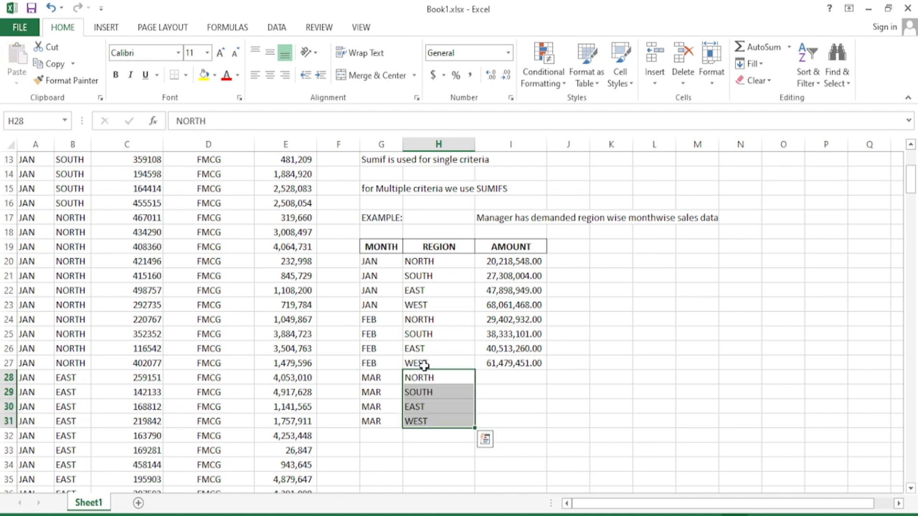
# Step: Copy the SUMIFS formula from I27 into I28:I31 for the four MAR region rows
pyautogui.press('Right')
pyautogui.press('Up')
pyautogui.press('Up')
pyautogui.press('Up')
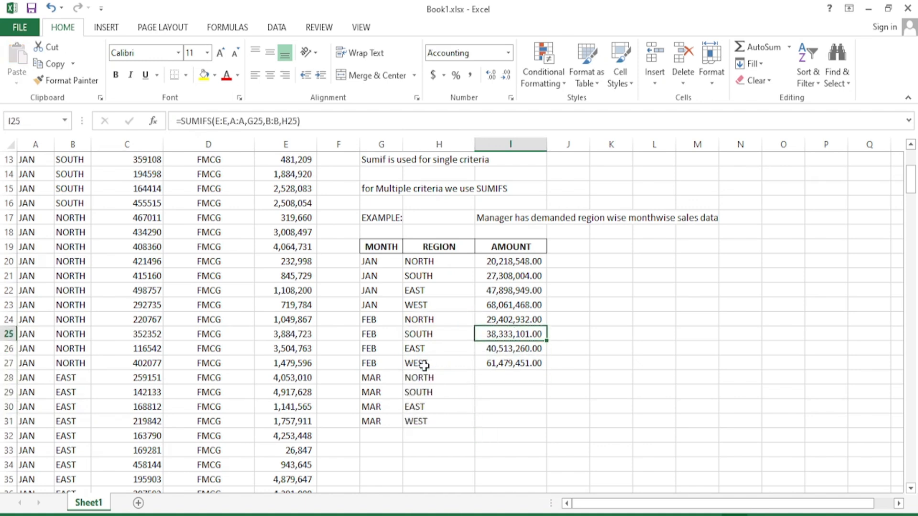
pyautogui.press('Down')
pyautogui.press('Down')
pyautogui.hotkey('ctrl', 'c')
pyautogui.press('Down')
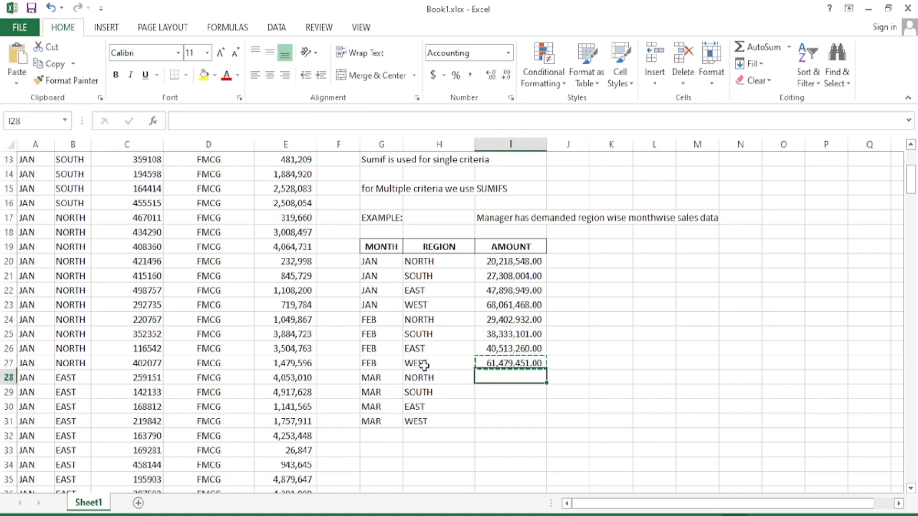
pyautogui.hotkey('shift', 'Down')
pyautogui.hotkey('shift', 'Down')
pyautogui.hotkey('shift', 'Down')
pyautogui.hotkey('ctrl', 'v')
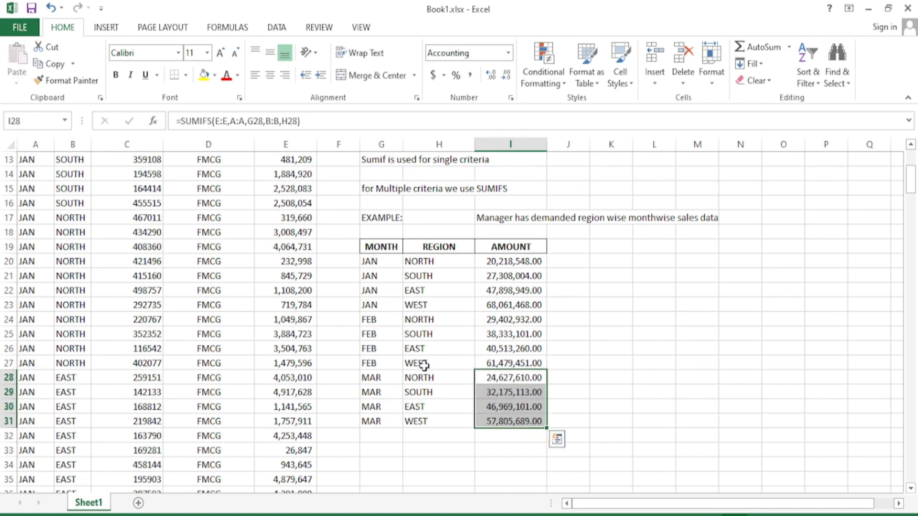
# Step: Enter APR in G32, the first MONTH cell below the MAR rows
pyautogui.press('Left')
pyautogui.press('Left')
pyautogui.press('Down')
pyautogui.press('Down')
pyautogui.press('Down')
pyautogui.press('Down')
pyautogui.press('Down')
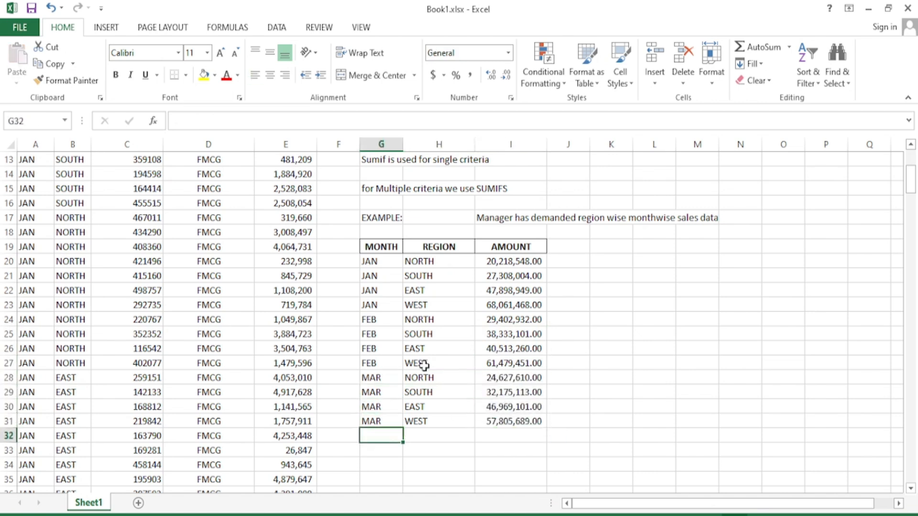
pyautogui.press('Down')
pyautogui.press('Down')
pyautogui.press('Down')
pyautogui.press('Up')
pyautogui.press('Up')
pyautogui.press('Up')
pyautogui.press('Up')
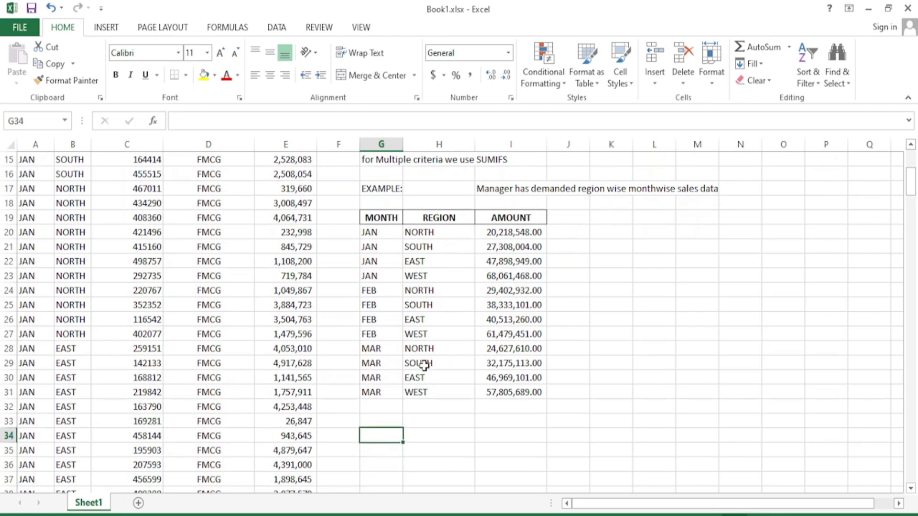
pyautogui.write('APR')
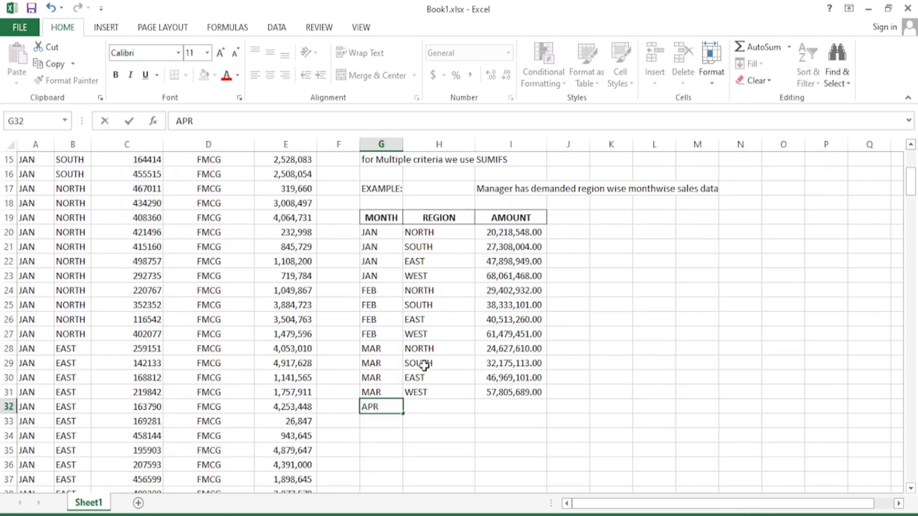
pyautogui.press('Return')
# Step: Fill APR down from G32 through G35 to complete the four month cells
pyautogui.press('Up')
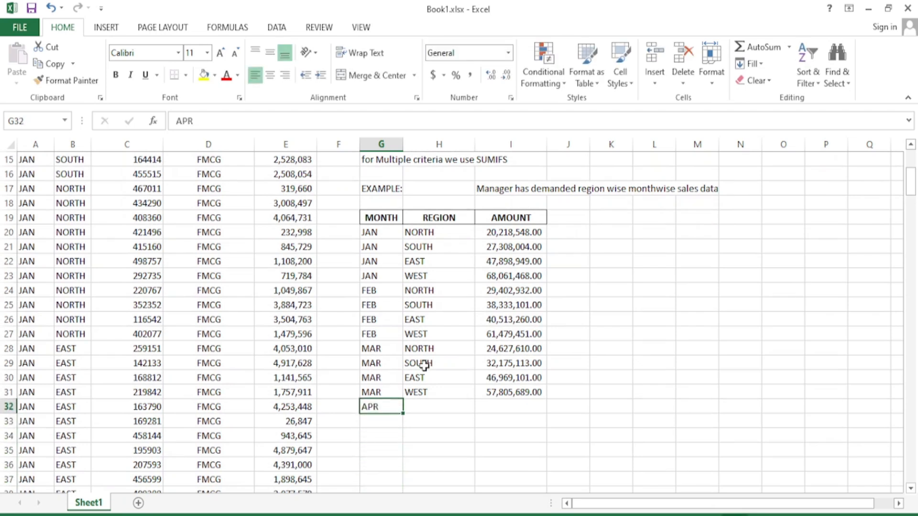
pyautogui.hotkey('shift', 'Down')
pyautogui.hotkey('shift', 'Down')
pyautogui.hotkey('shift', 'Down')
pyautogui.hotkey('ctrl', 'd')
pyautogui.hotkey('shift', 'Up')
pyautogui.hotkey('shift', 'Up')
pyautogui.hotkey('shift', 'Up')
# Step: Copy the region names NORTH, SOUTH, EAST and WEST from H28:H31 to H32:H35 for the APR rows
pyautogui.press('Right')
pyautogui.press('Up')
pyautogui.press('Up')
pyautogui.press('Up')
pyautogui.press('Up')
pyautogui.hotkey('shift', 'Down')
pyautogui.hotkey('shift', 'Down')
pyautogui.hotkey('shift', 'Down')
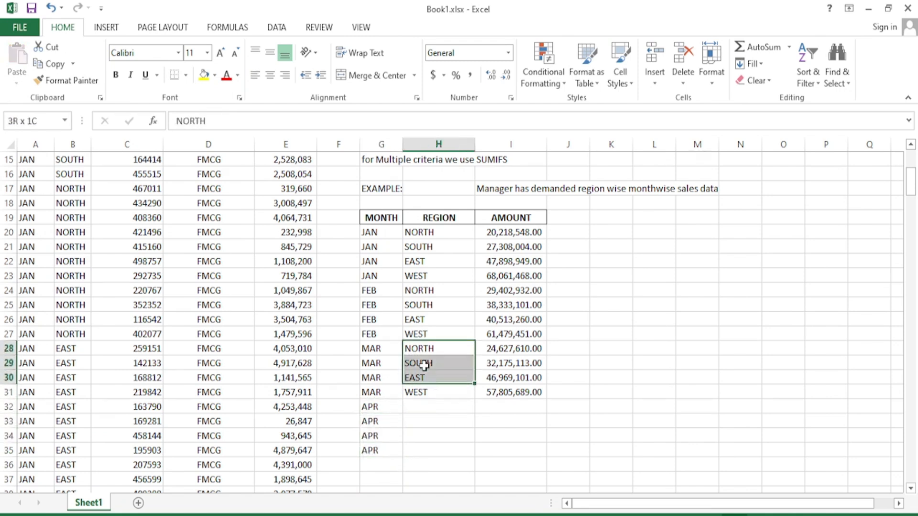
pyautogui.press('Down')
pyautogui.press('Down')
pyautogui.press('Down')
pyautogui.press('Down')
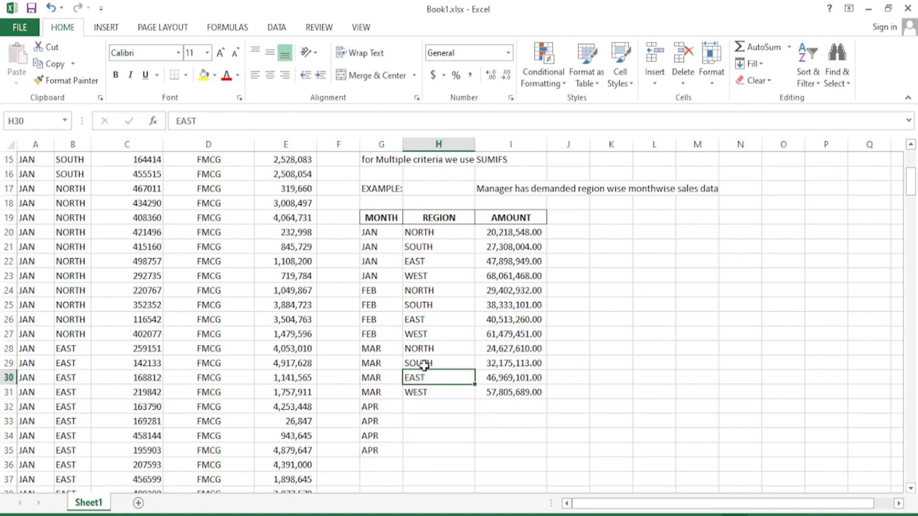
pyautogui.press('Up')
pyautogui.press('Up')
pyautogui.press('Up')
pyautogui.press('Up')
pyautogui.hotkey('shift', 'Down')
pyautogui.hotkey('shift', 'Down')
pyautogui.hotkey('shift', 'Down')
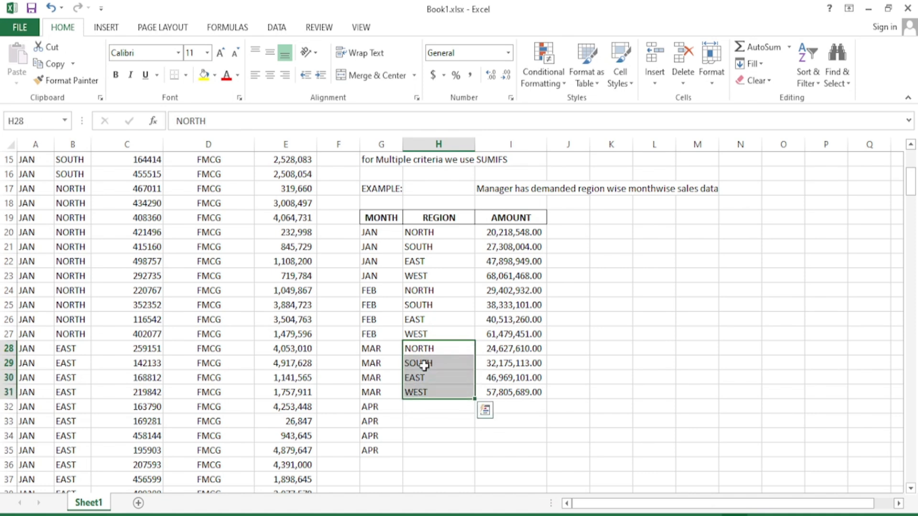
pyautogui.hotkey('ctrl', 'c')
pyautogui.press('Down')
pyautogui.press('Down')
pyautogui.press('Down')
pyautogui.press('Down')
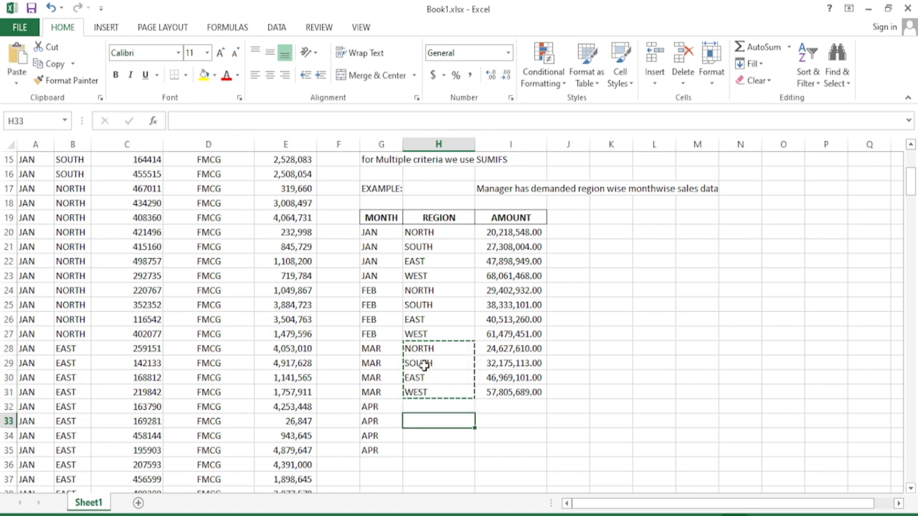
pyautogui.hotkey('ctrl', 'v')
# Step: Copy the SUMIFS formula from I31 into I32:I35 for the four APR region rows
pyautogui.press('Right')
pyautogui.press('Up')
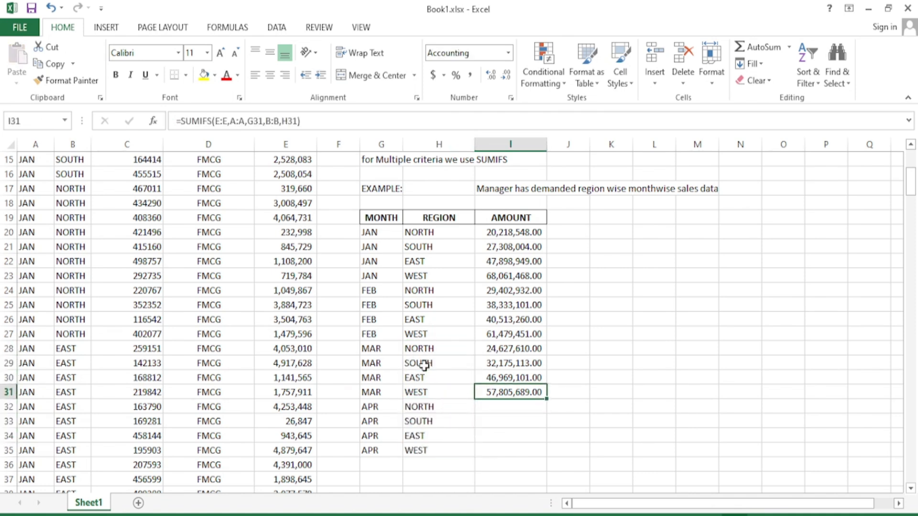
pyautogui.hotkey('ctrl', 'c')
pyautogui.press('Down')
pyautogui.hotkey('shift', 'Down')
pyautogui.hotkey('shift', 'Down')
pyautogui.hotkey('shift', 'Down')
pyautogui.hotkey('ctrl', 'v')
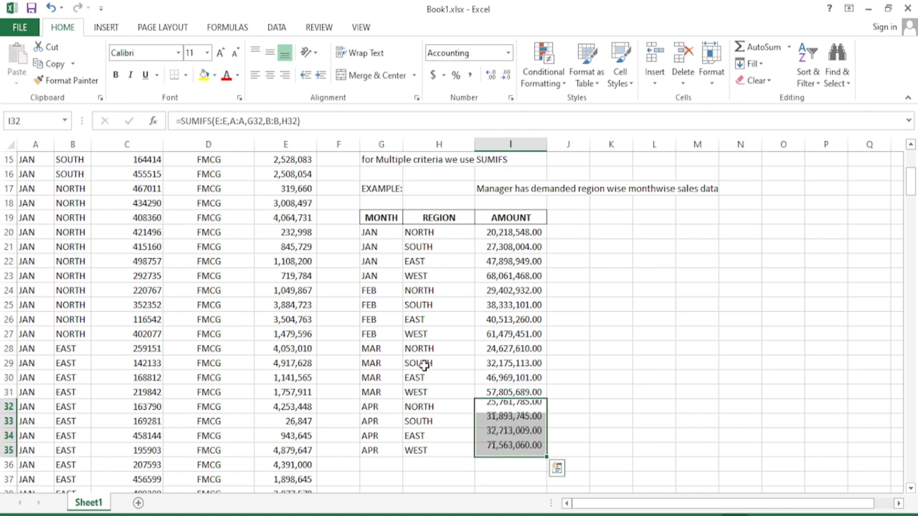
# Step: Total the AMOUNT column in I36 with the formula =SUM(I20:I35)
pyautogui.press('Down')
pyautogui.press('Down')
pyautogui.press('Down')
pyautogui.press('Down')
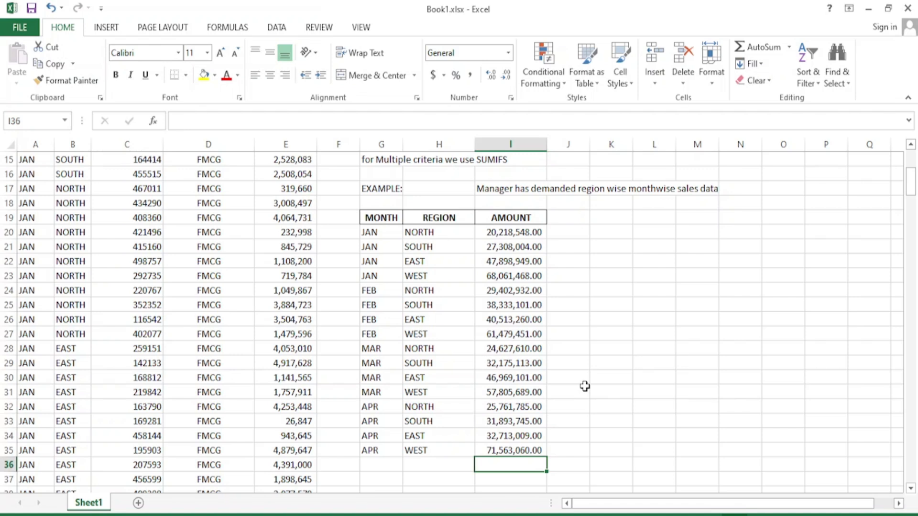
pyautogui.hotkey('alt', '=')
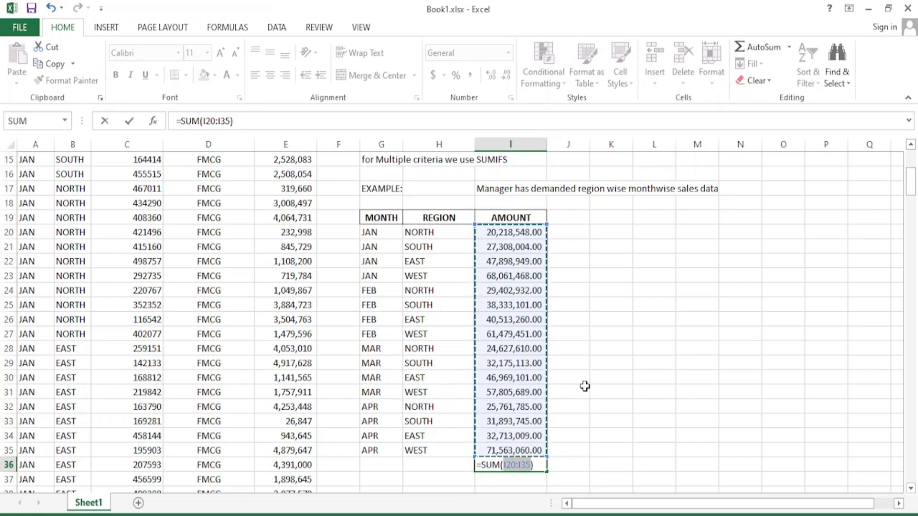
pyautogui.press('Return')
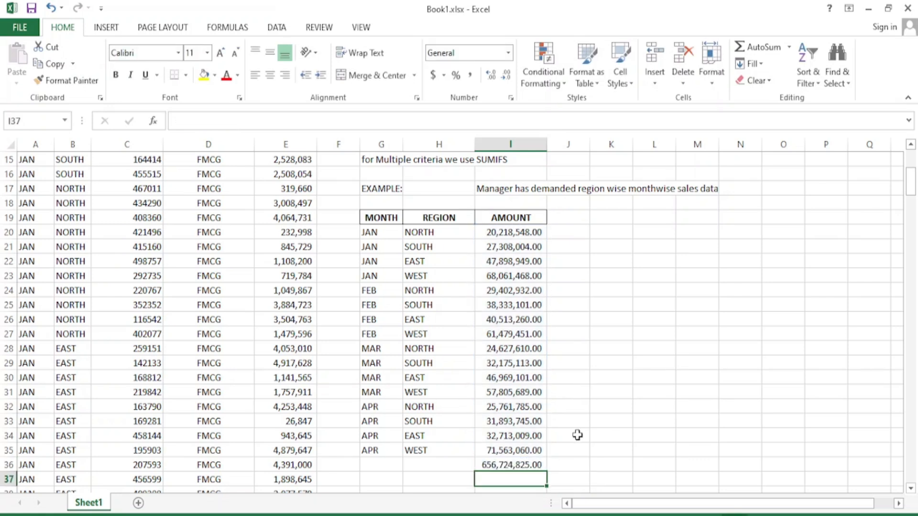
# Step: Compare the summary total in I36 with the source data total in E268 at the end of column E
pyautogui.click(499, 464)
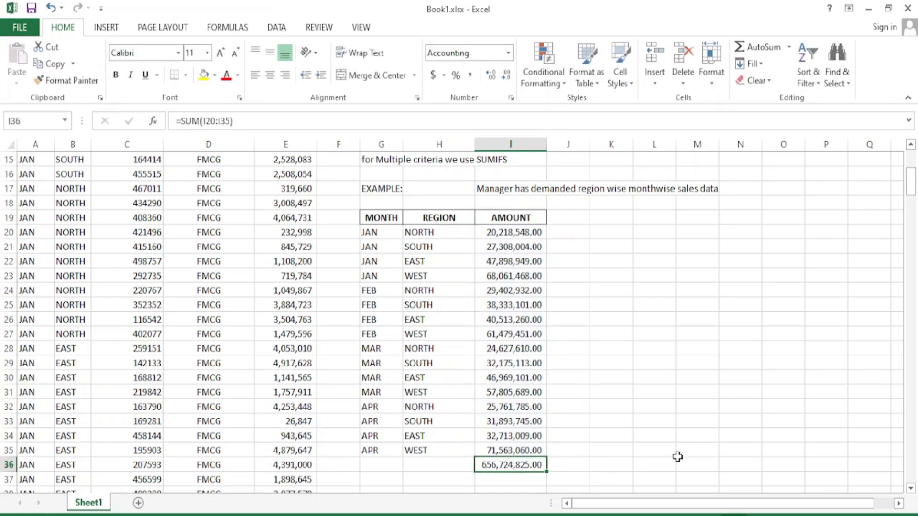
pyautogui.moveTo(911, 182); pyautogui.dragTo(912, 404)
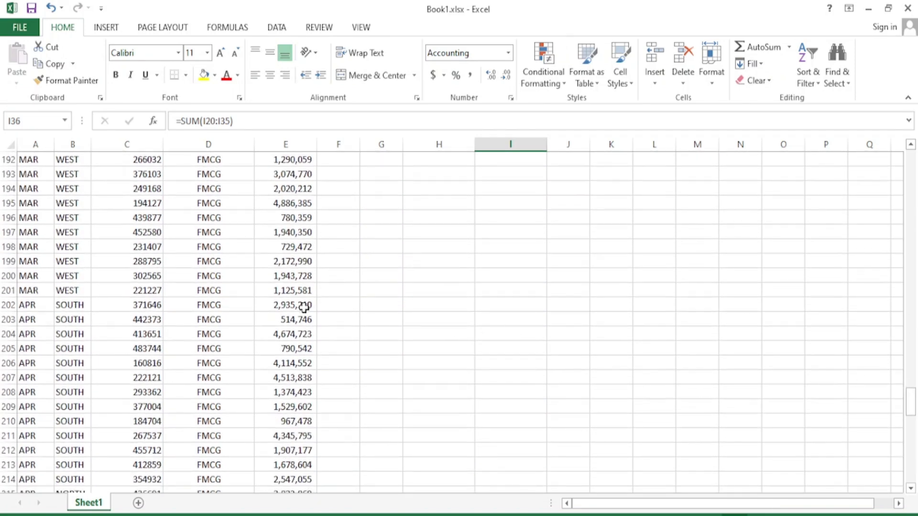
pyautogui.click(304, 307)
pyautogui.hotkey('ctrl', 'Down')
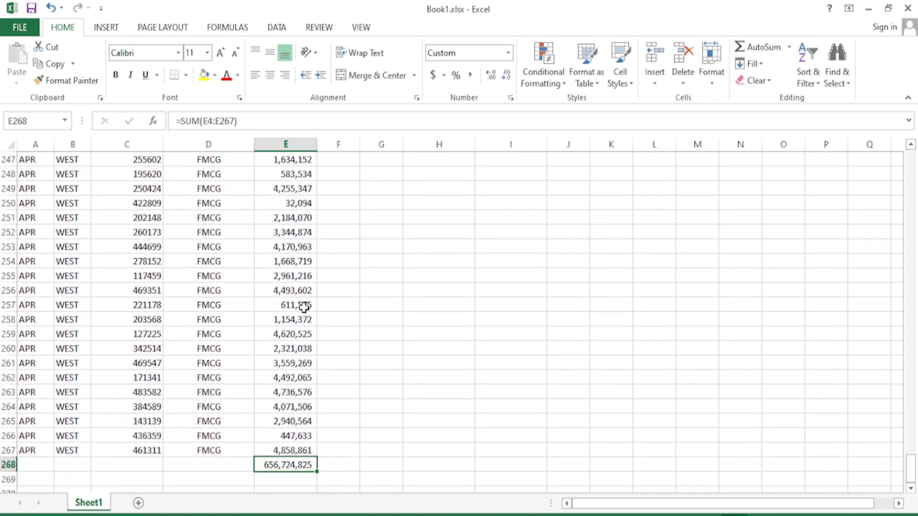
pyautogui.press('Right')
pyautogui.press('Right')
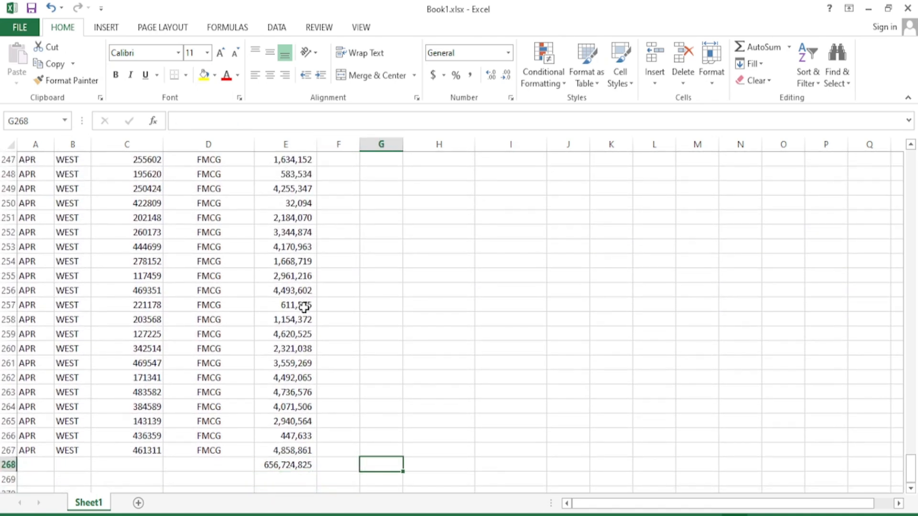
# Step: Return to the month and region summary table and inspect the SUMIFS formula in I20
pyautogui.hotkey('ctrl', 'Up')
pyautogui.press('Up')
pyautogui.press('Up')
pyautogui.press('Up')
pyautogui.press('Up')
pyautogui.press('Up')
pyautogui.press('Up')
pyautogui.press('Up')
pyautogui.press('Up')
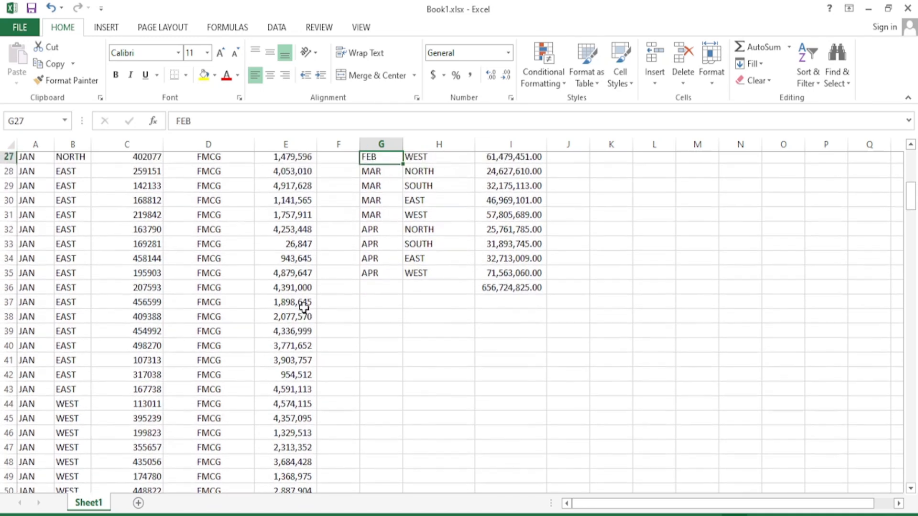
pyautogui.press('Up')
pyautogui.press('Up')
pyautogui.press('Up')
pyautogui.press('Up')
pyautogui.press('Up')
pyautogui.press('Up')
pyautogui.press('Up')
pyautogui.press('Up')
pyautogui.press('Up')
pyautogui.press('Up')
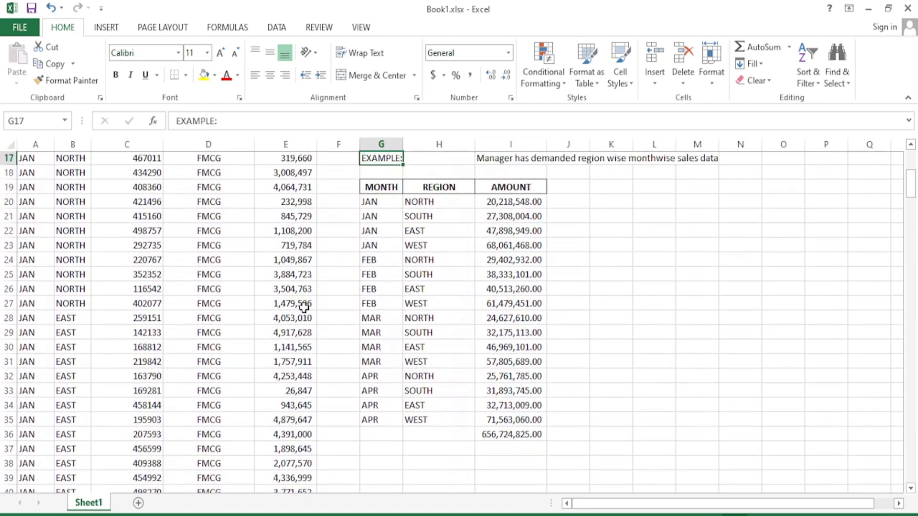
pyautogui.press('Down')
pyautogui.press('Down')
pyautogui.press('Down')
pyautogui.press('Right')
pyautogui.press('Right')
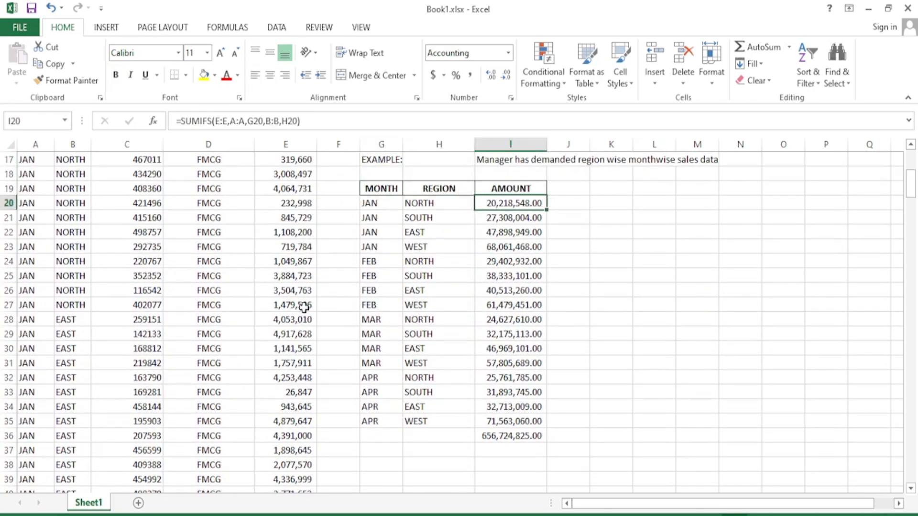